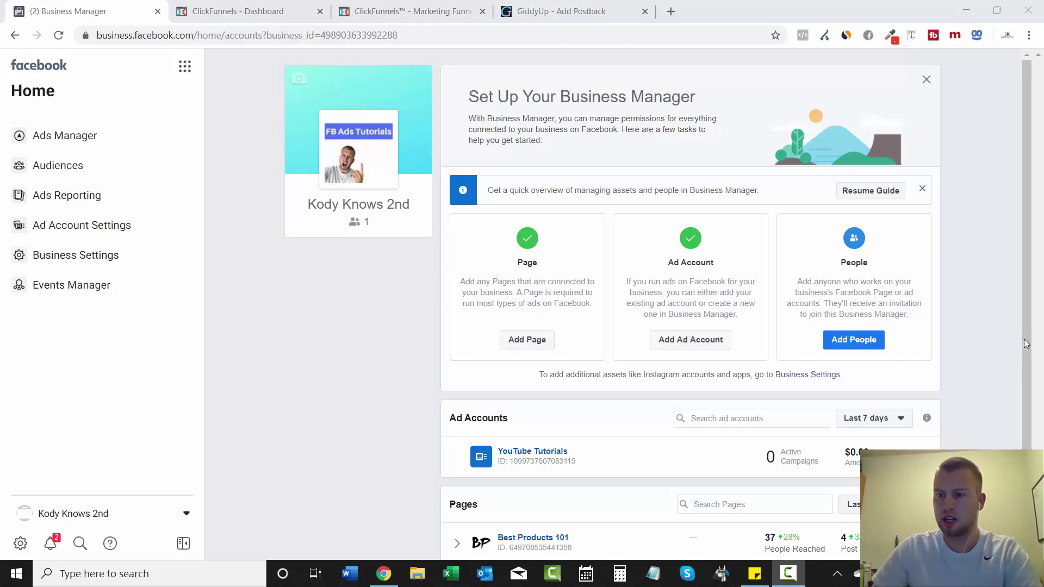
Scroll the Business Manager home page to locate the YouTube Tutorials ad account.
{"action": "scroll", "coordinate": [1020, 353], "scroll_direction": "down", "scroll_amount": 1}
{"action": "scroll", "coordinate": [1022, 324], "scroll_direction": "up", "scroll_amount": 1}
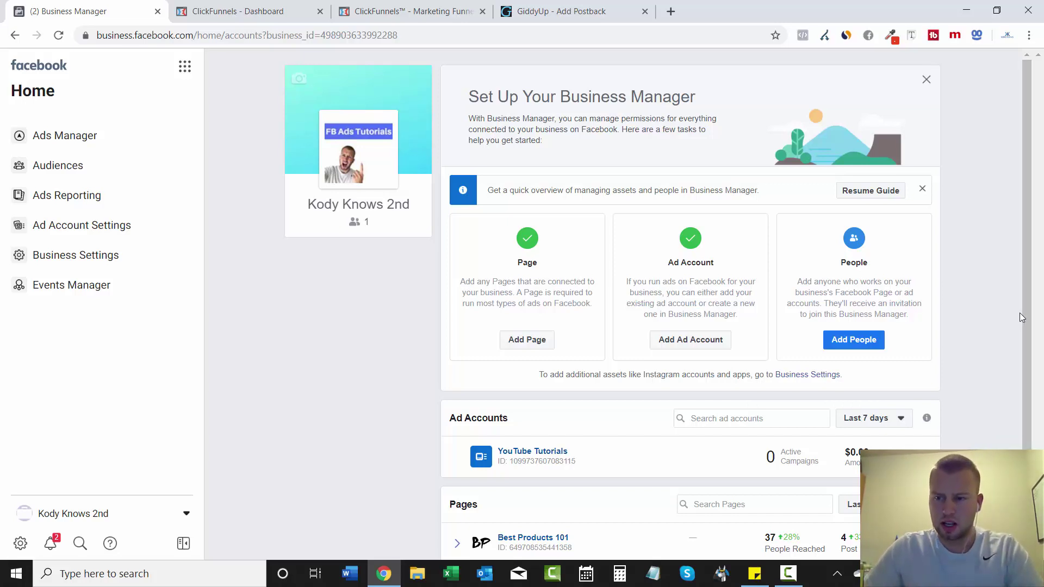
{"action": "scroll", "coordinate": [1017, 260], "scroll_direction": "down", "scroll_amount": 1}
{"action": "scroll", "coordinate": [1020, 218], "scroll_direction": "up", "scroll_amount": 1}
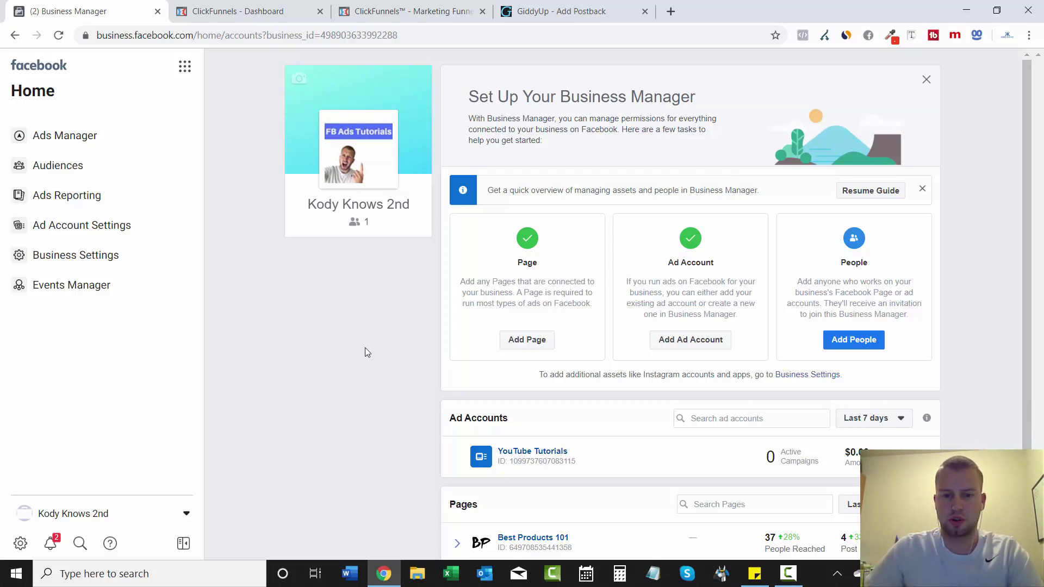
{"action": "scroll", "coordinate": [348, 343], "scroll_direction": "down", "scroll_amount": 1}
Open the YouTube Tutorials ad account, then go to Events Manager through Business Tools.
{"action": "left_click", "coordinate": [522, 429]}
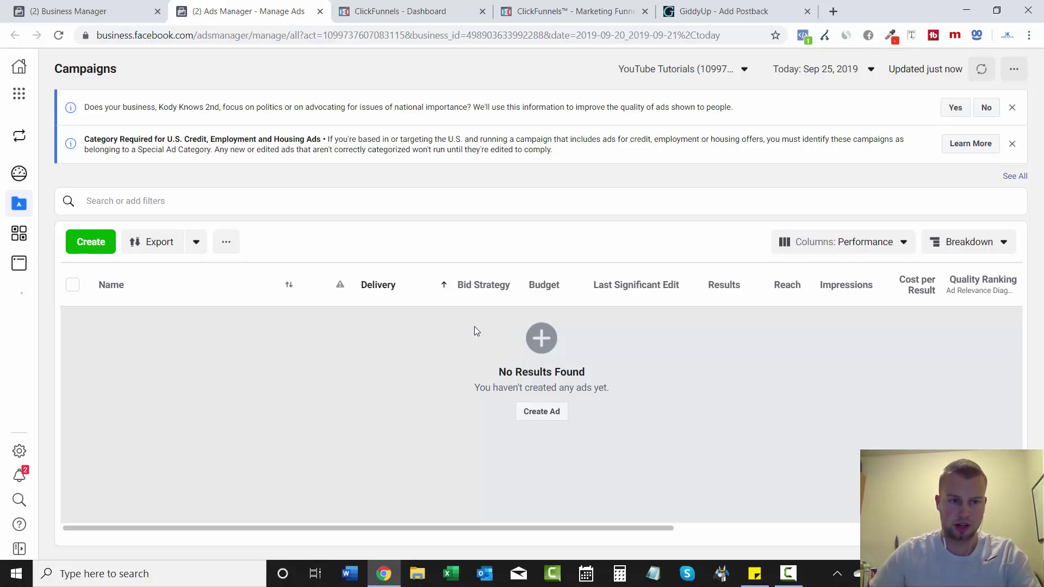
{"action": "left_click", "coordinate": [22, 101]}
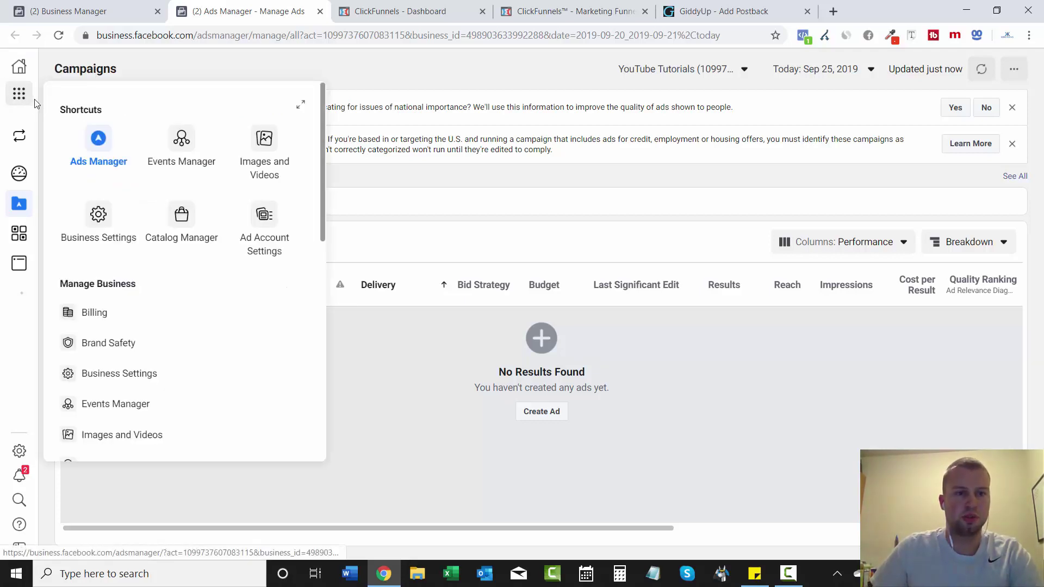
{"action": "left_click", "coordinate": [182, 140]}
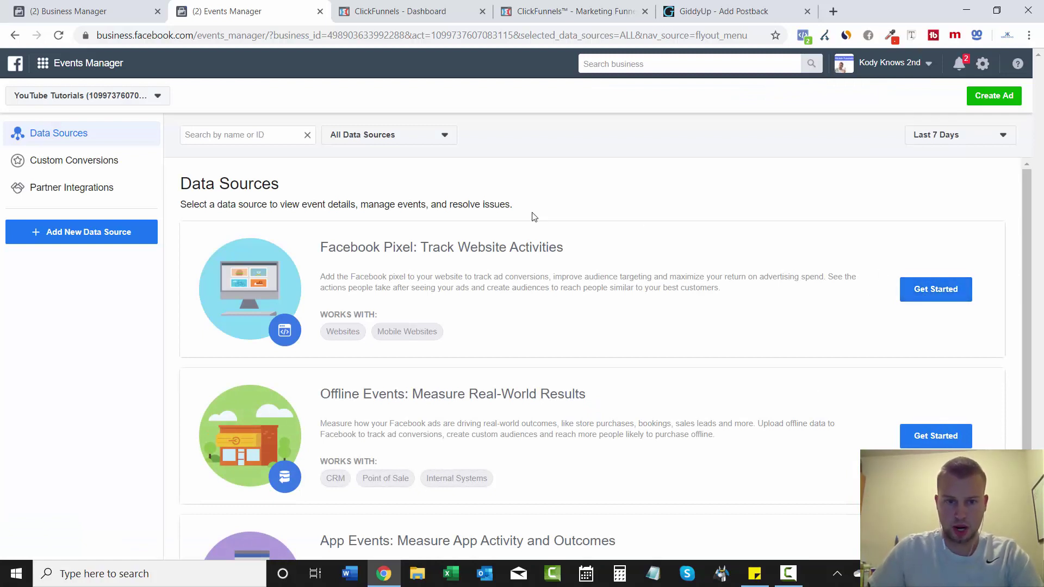
{"action": "left_click", "coordinate": [939, 289]}
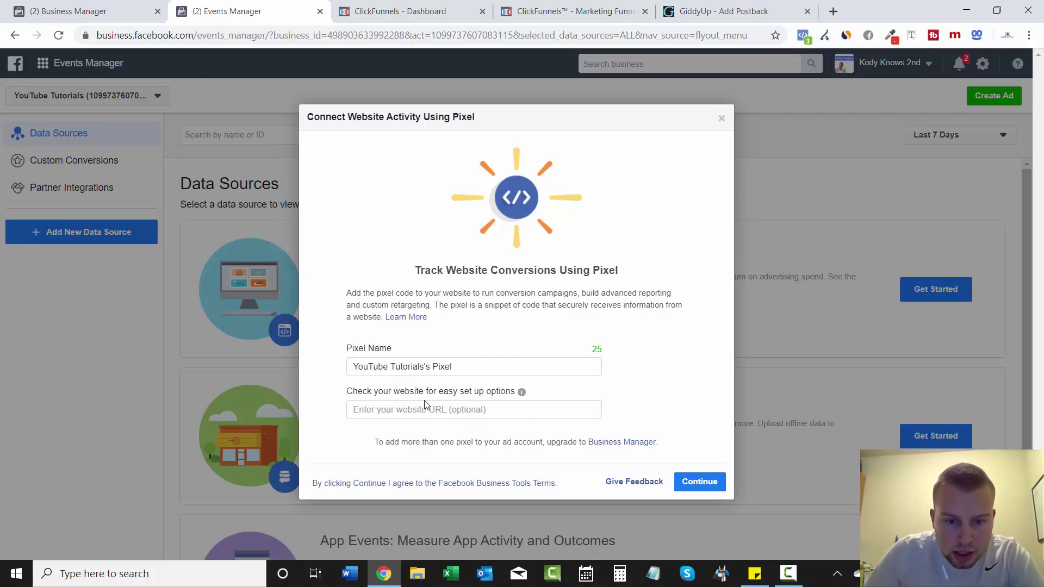
{"action": "left_click", "coordinate": [699, 482]}
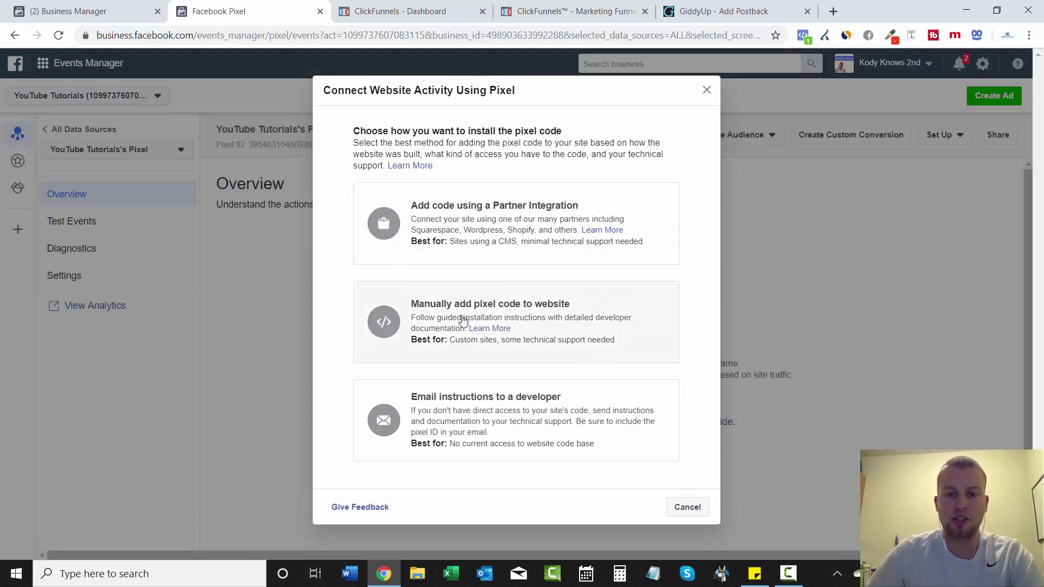
Choose manual installation, copy the pixel base code, and switch to the ClickFunnels dashboard.
{"action": "left_click", "coordinate": [617, 313]}
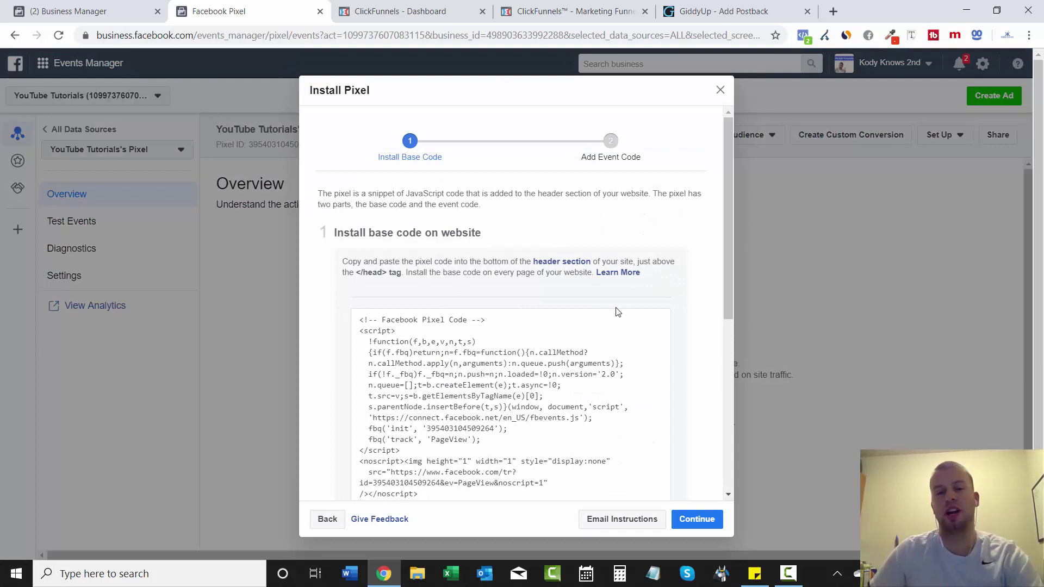
{"action": "left_click_drag", "start_coordinate": [725, 253], "coordinate": [721, 313]}
{"action": "mouse_move", "coordinate": [610, 333]}
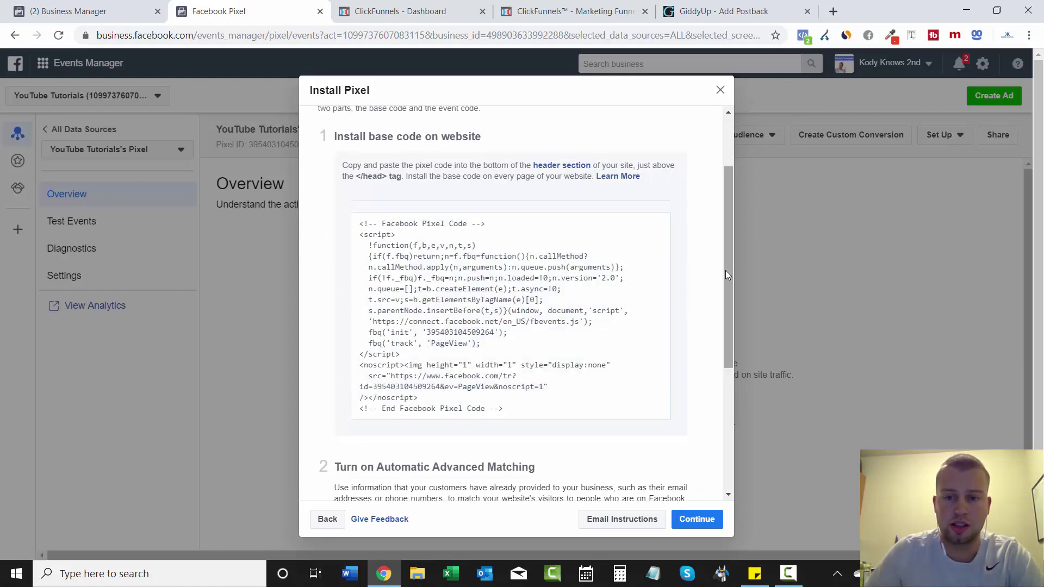
{"action": "left_click_drag", "start_coordinate": [726, 269], "coordinate": [722, 427]}
{"action": "scroll", "coordinate": [722, 426], "scroll_direction": "up", "scroll_amount": 5}
{"action": "left_click", "coordinate": [510, 368]}
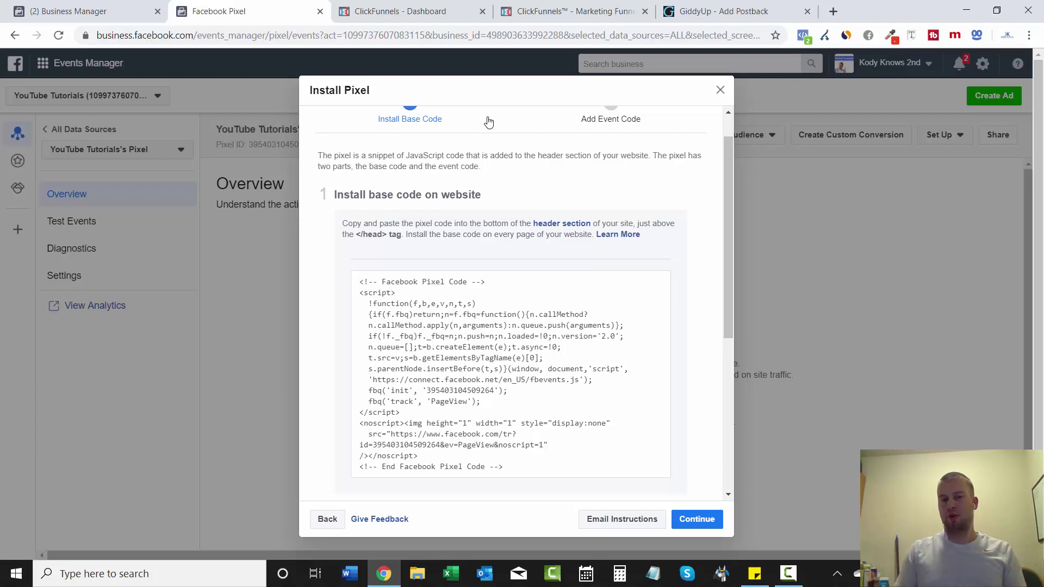
{"action": "left_click", "coordinate": [363, 10]}
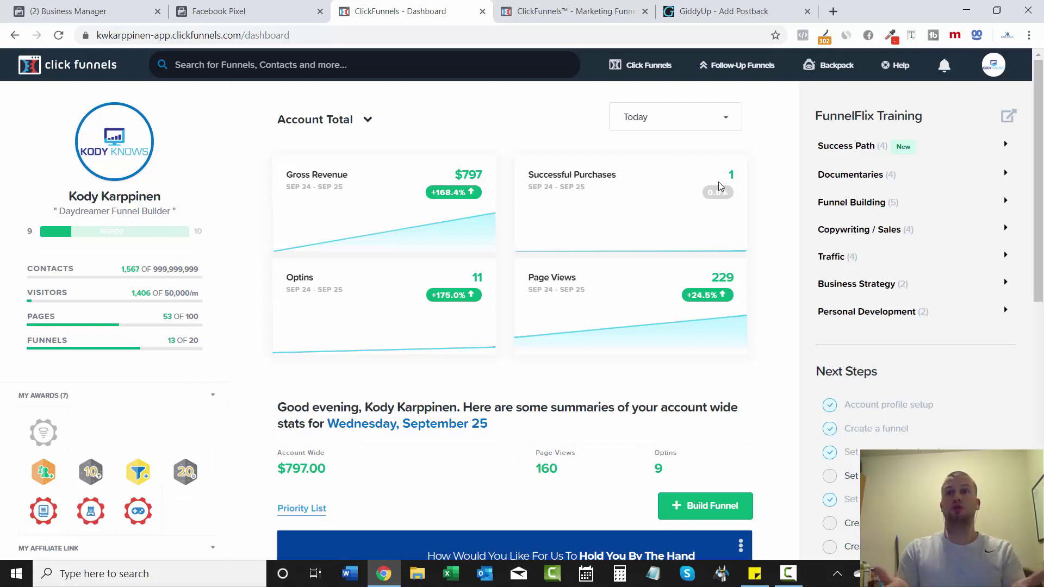
Open the Facebook & Instagram Quiz Landers funnel, browse its steps, and select Quiz Lander 1 - Sweeps.
{"action": "mouse_move", "coordinate": [650, 68]}
{"action": "left_click", "coordinate": [671, 92]}
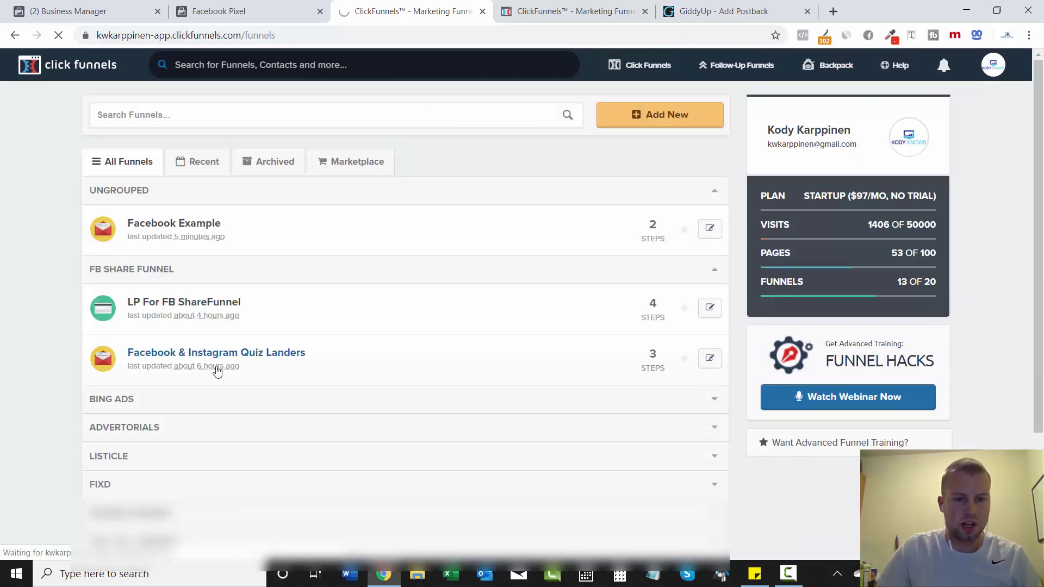
{"action": "left_click", "coordinate": [241, 380]}
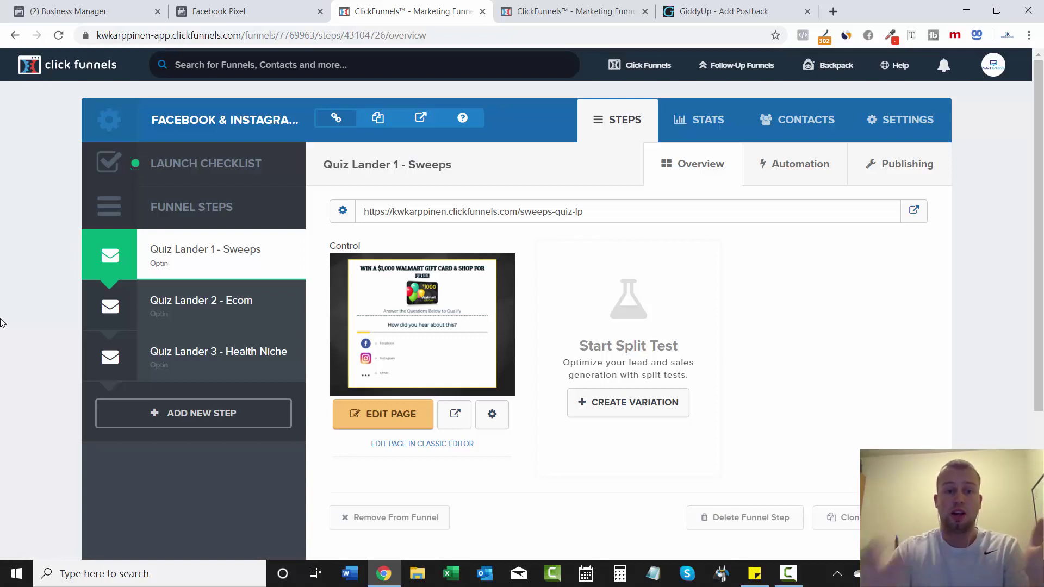
{"action": "left_click", "coordinate": [213, 324]}
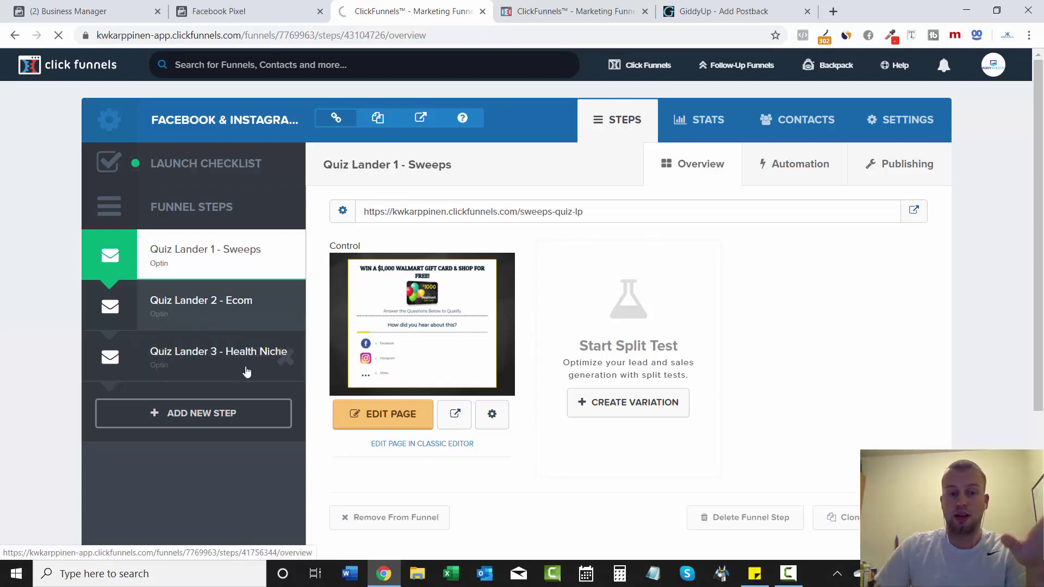
{"action": "left_click", "coordinate": [213, 352]}
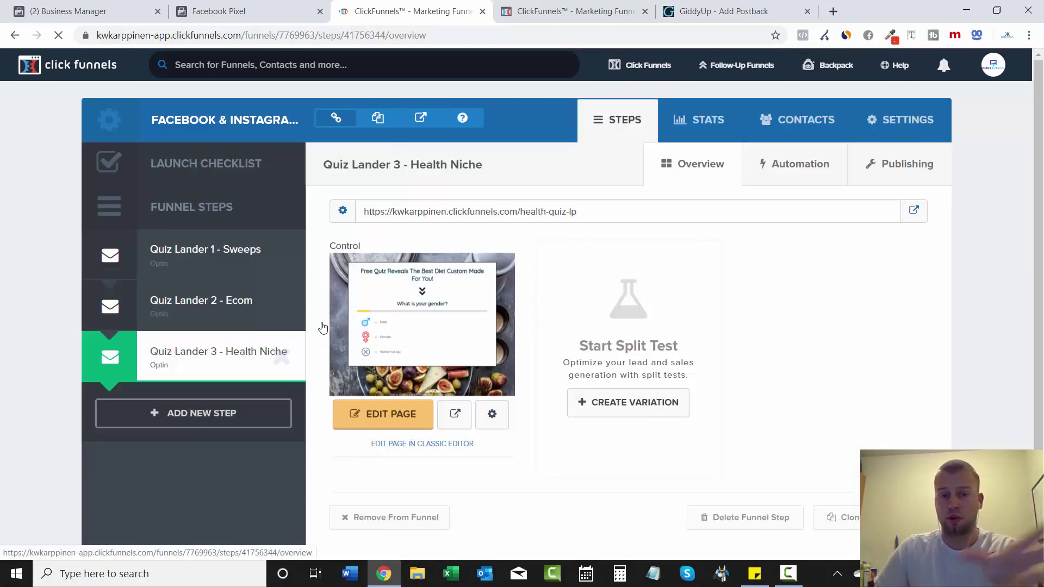
{"action": "scroll", "coordinate": [208, 273], "scroll_direction": "down", "scroll_amount": 1}
{"action": "scroll", "coordinate": [208, 273], "scroll_direction": "down", "scroll_amount": 2}
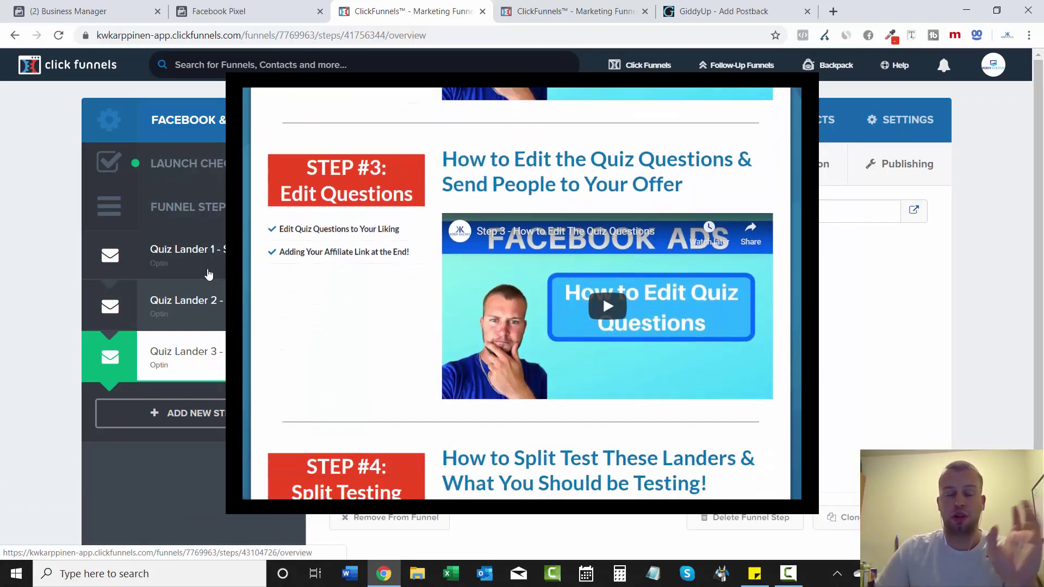
{"action": "left_click", "coordinate": [208, 274]}
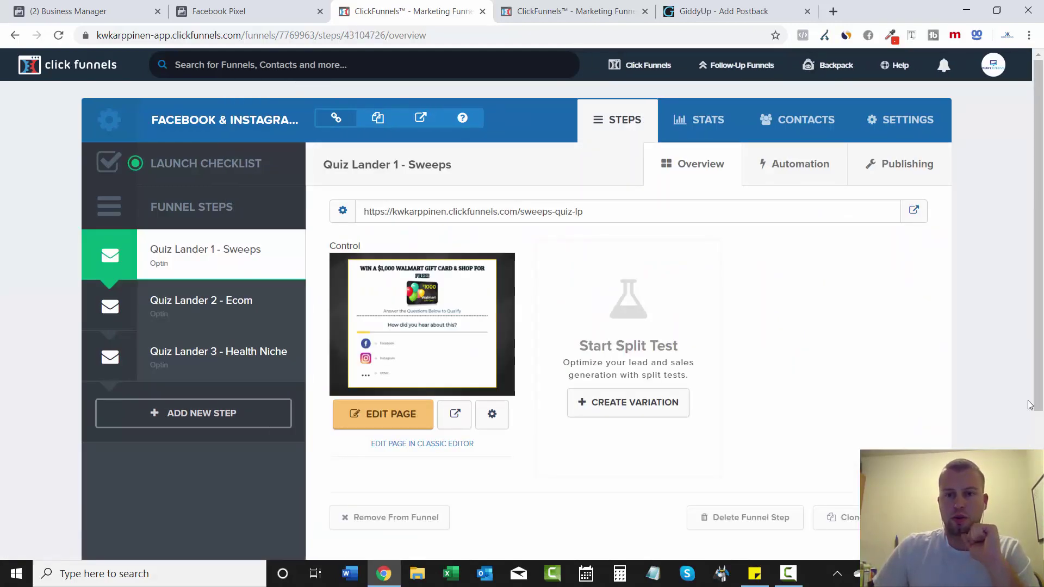
Paste the pixel base code into the Sweeps page's Header Code tracking settings and save the page.
{"action": "left_click", "coordinate": [387, 414]}
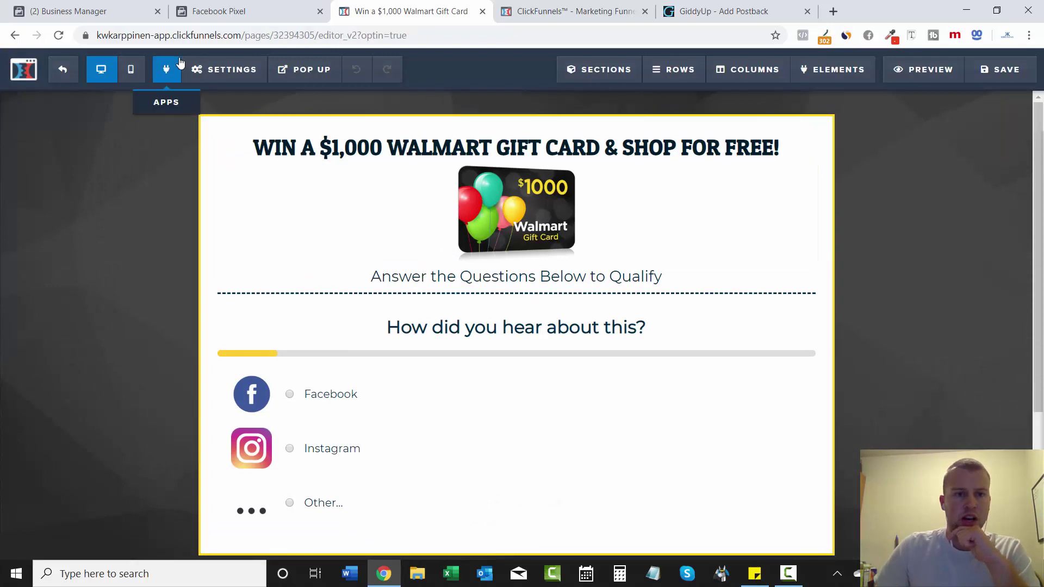
{"action": "mouse_move", "coordinate": [214, 80]}
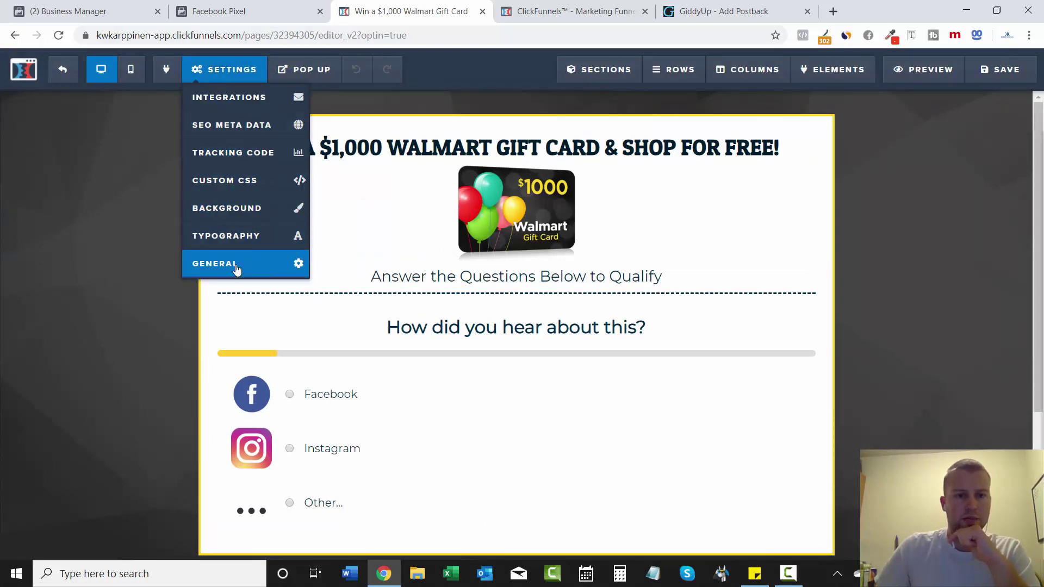
{"action": "left_click", "coordinate": [256, 159]}
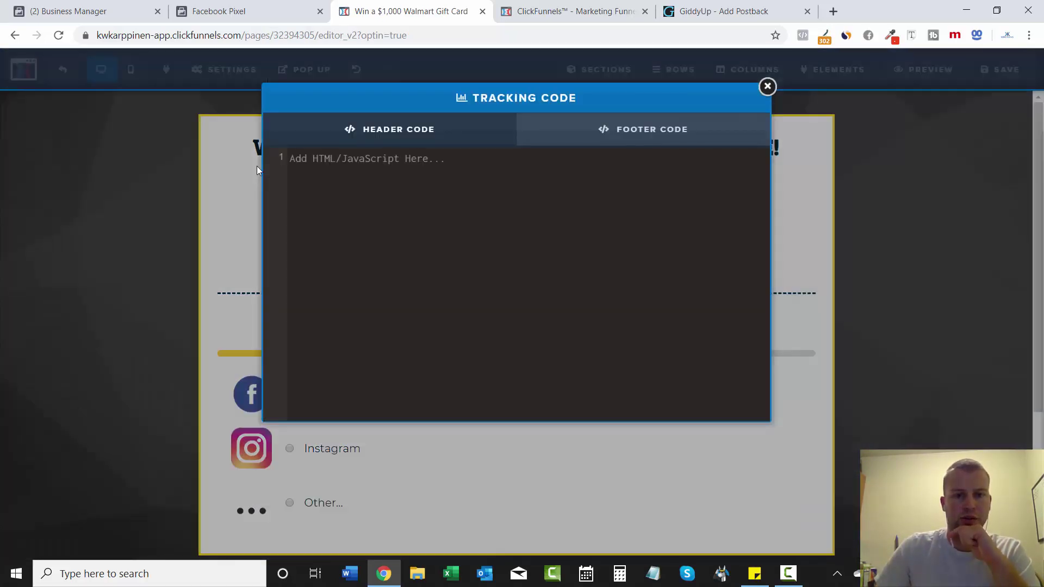
{"action": "left_click", "coordinate": [476, 195]}
{"action": "key", "text": "ctrl+v"}
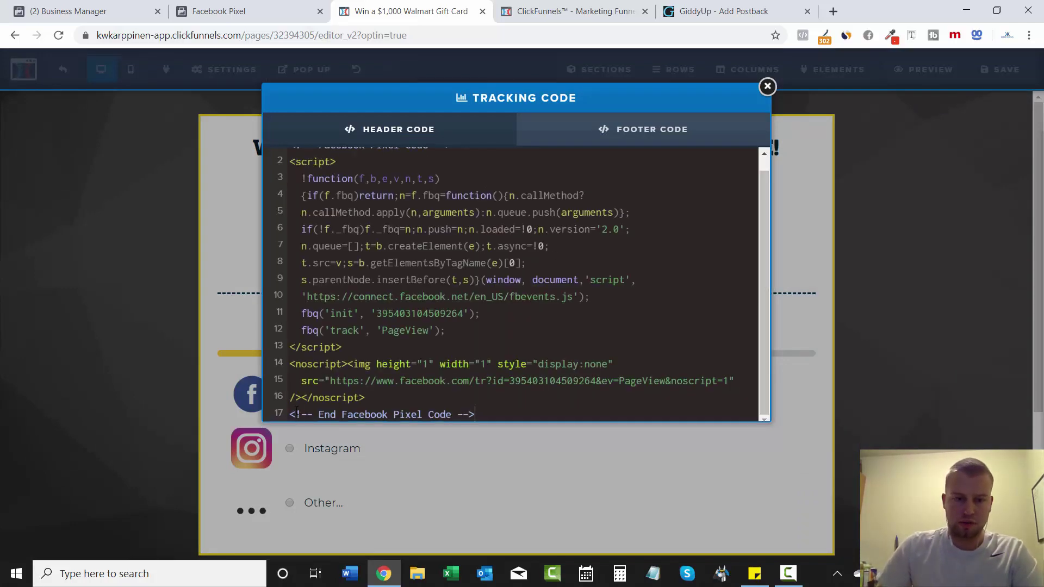
{"action": "left_click_drag", "start_coordinate": [291, 414], "coordinate": [490, 414]}
{"action": "left_click", "coordinate": [496, 410]}
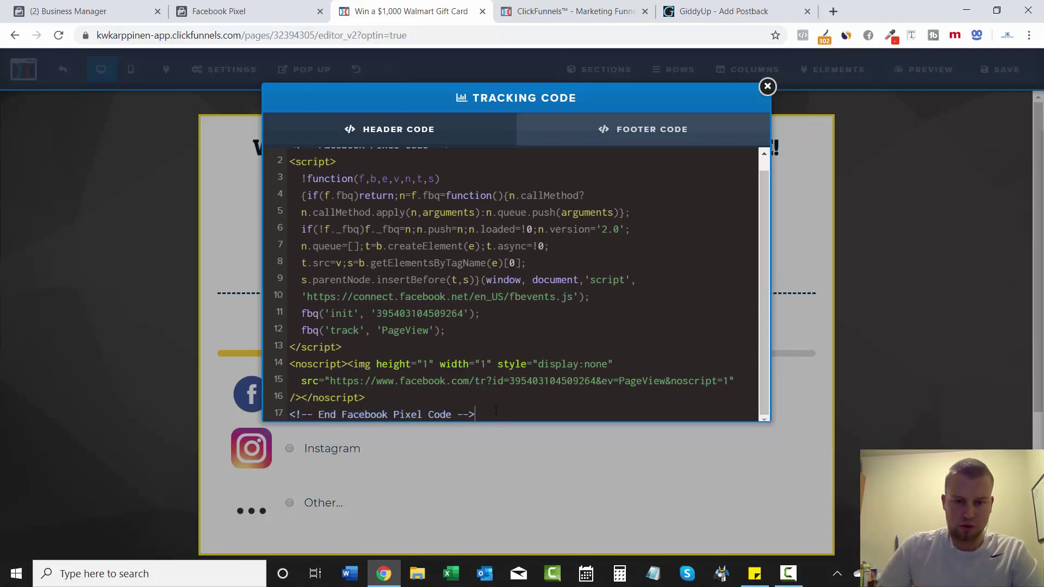
{"action": "scroll", "coordinate": [489, 261], "scroll_direction": "up", "scroll_amount": 1}
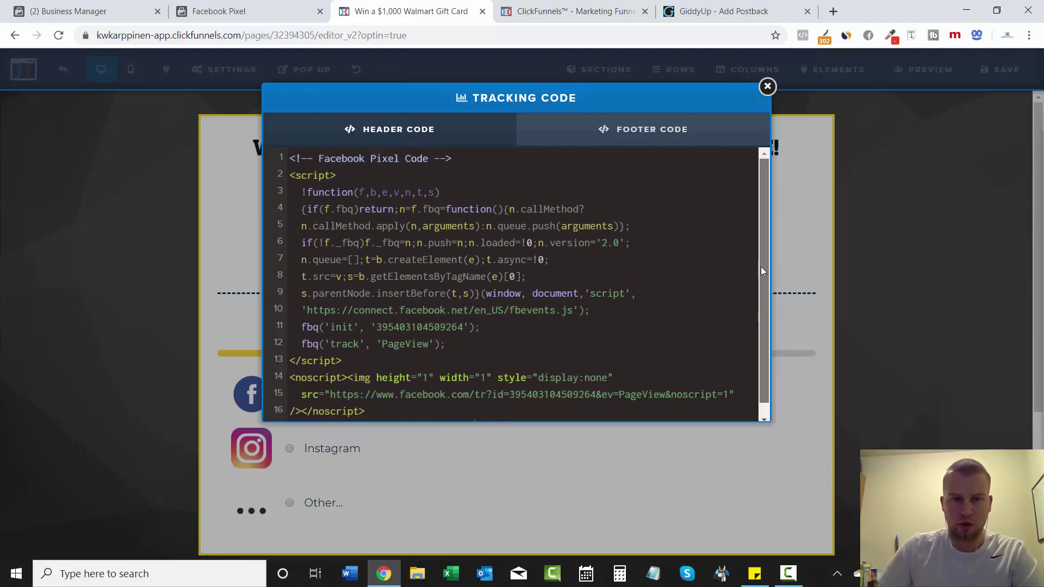
{"action": "left_click_drag", "start_coordinate": [292, 160], "coordinate": [452, 158]}
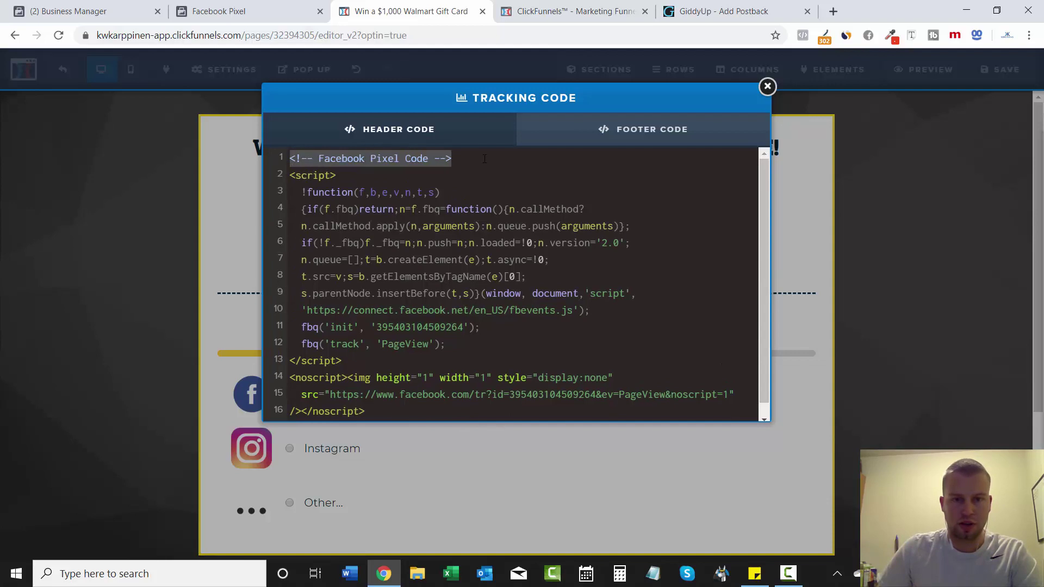
{"action": "left_click", "coordinate": [106, 241]}
{"action": "left_click", "coordinate": [994, 78]}
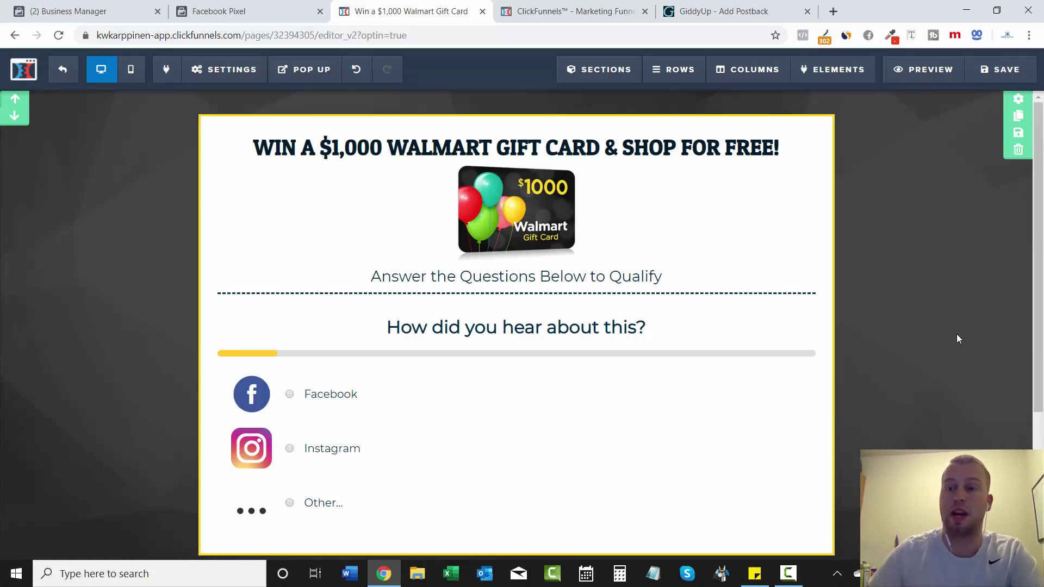
Preview the quiz page, then find the Facebook Pixel Helper Chrome Web Store listing via Google.
{"action": "left_click", "coordinate": [914, 76]}
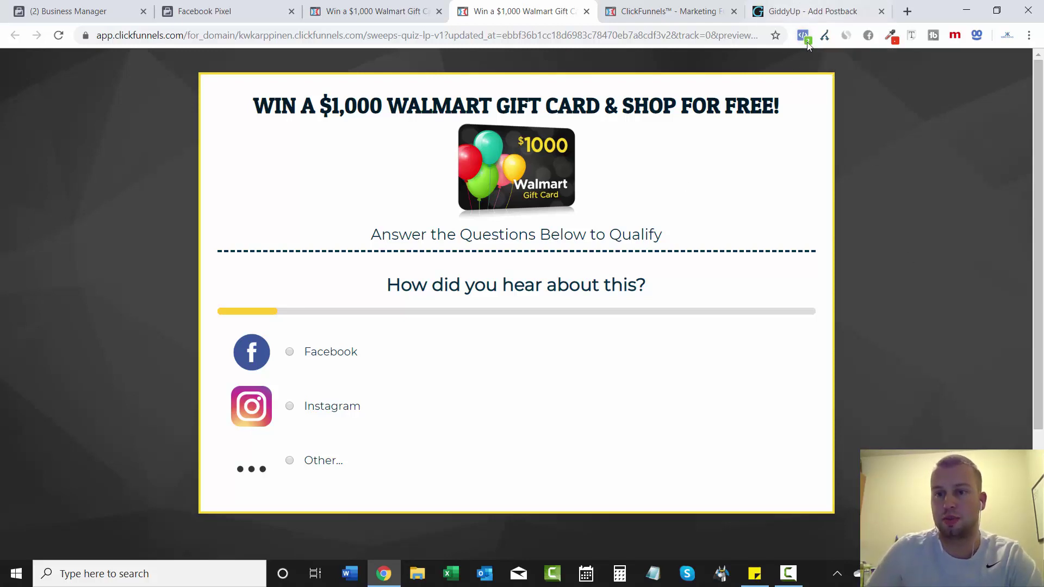
{"action": "key", "text": "ctrl+t"}
{"action": "type", "text": "facebook pixel helper"}
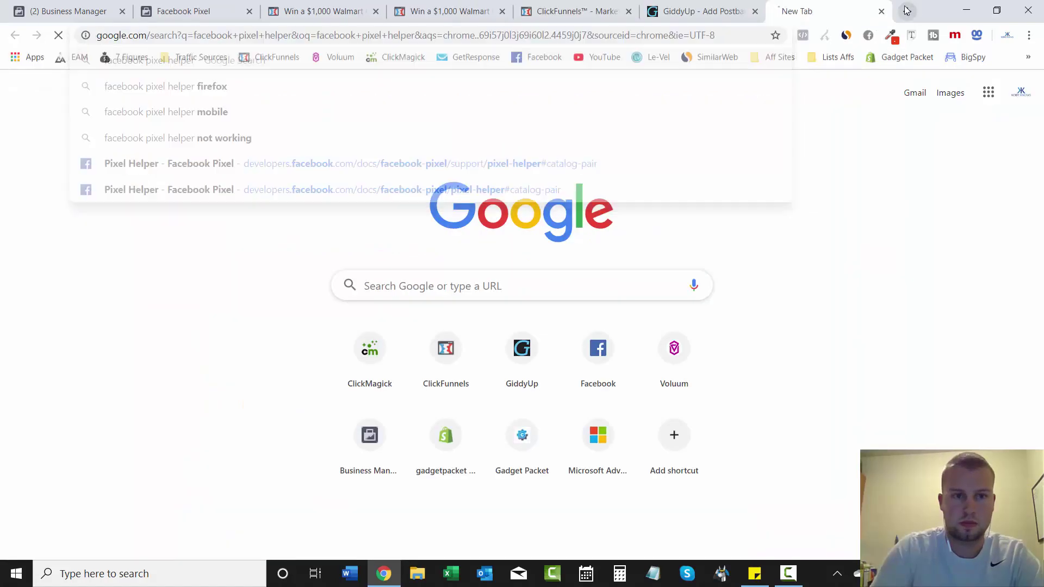
{"action": "key", "text": "Return"}
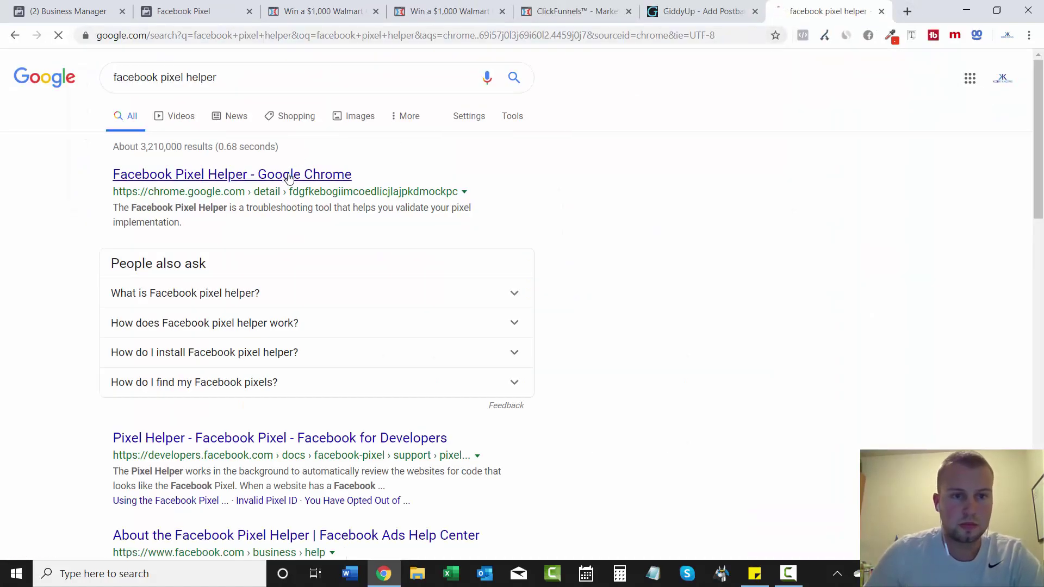
{"action": "left_click", "coordinate": [286, 175]}
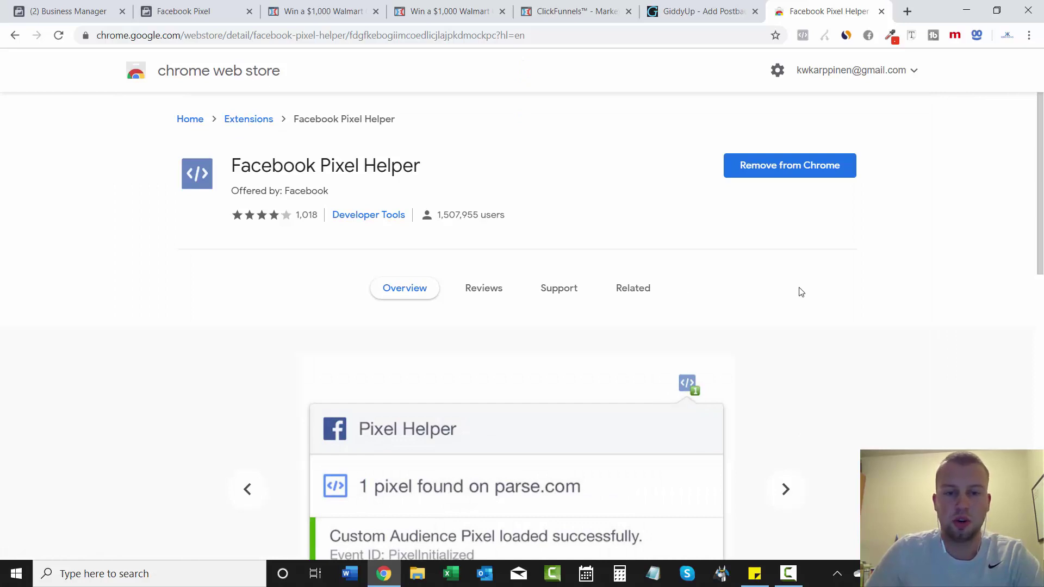
{"action": "scroll", "coordinate": [489, 272], "scroll_direction": "down", "scroll_amount": 8}
{"action": "scroll", "coordinate": [405, 209], "scroll_direction": "up", "scroll_amount": 8}
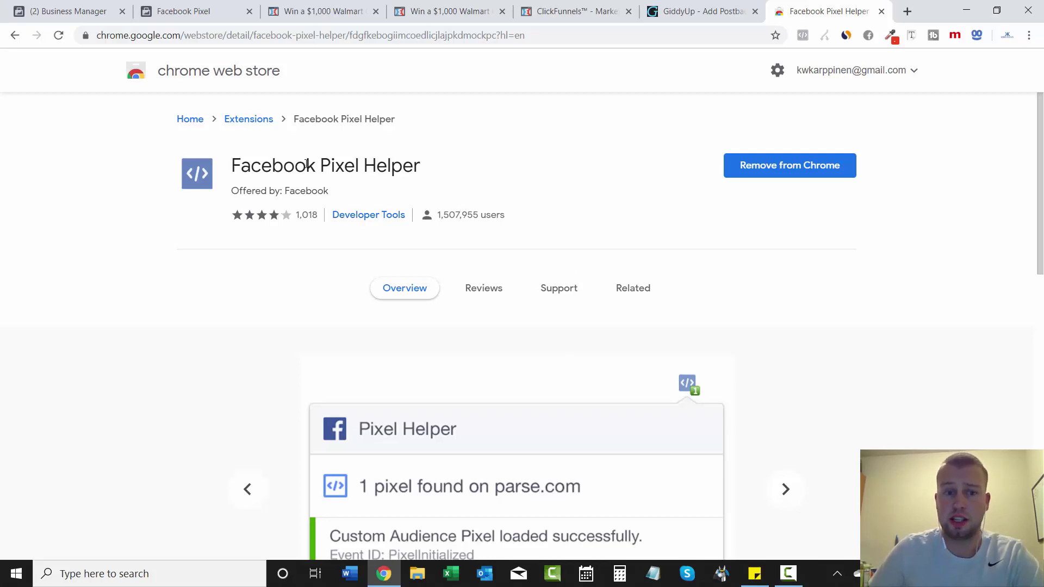
Use Pixel Helper on the quiz preview to confirm one pixel firing PageView.
{"action": "left_click", "coordinate": [881, 11]}
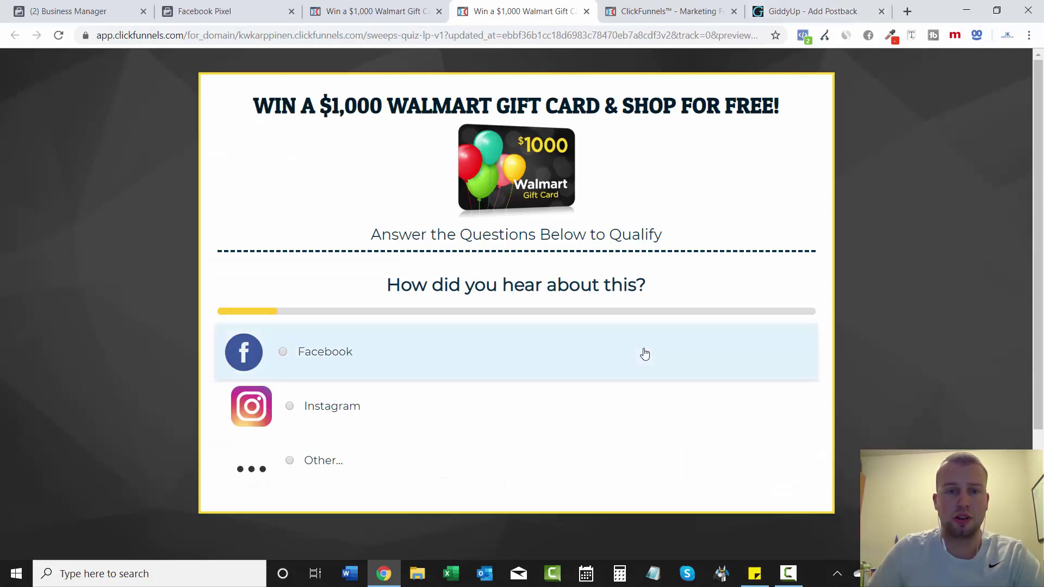
{"action": "left_click", "coordinate": [802, 37]}
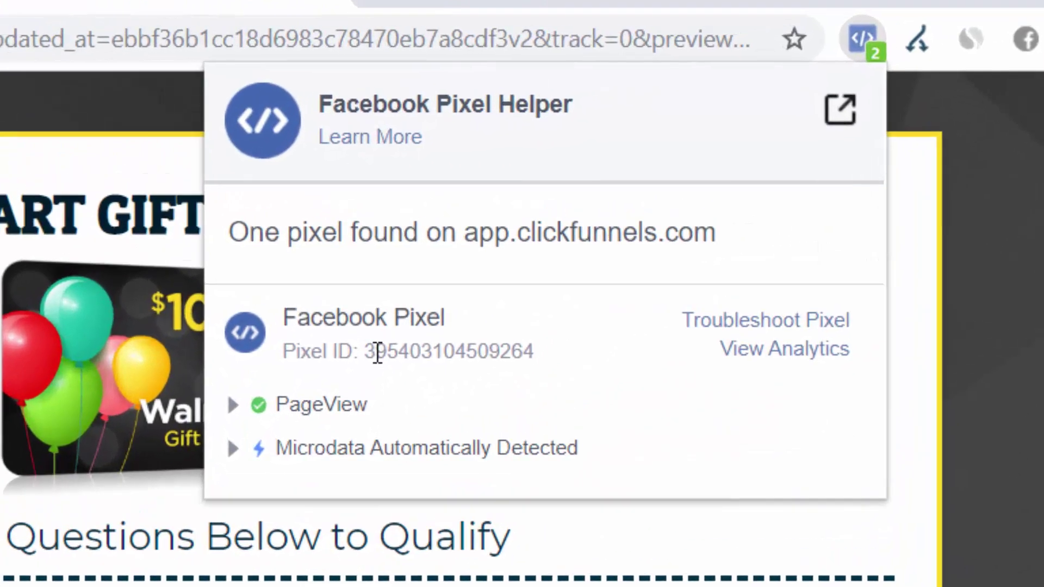
{"action": "left_click_drag", "start_coordinate": [603, 160], "coordinate": [681, 165]}
{"action": "left_click", "coordinate": [667, 160]}
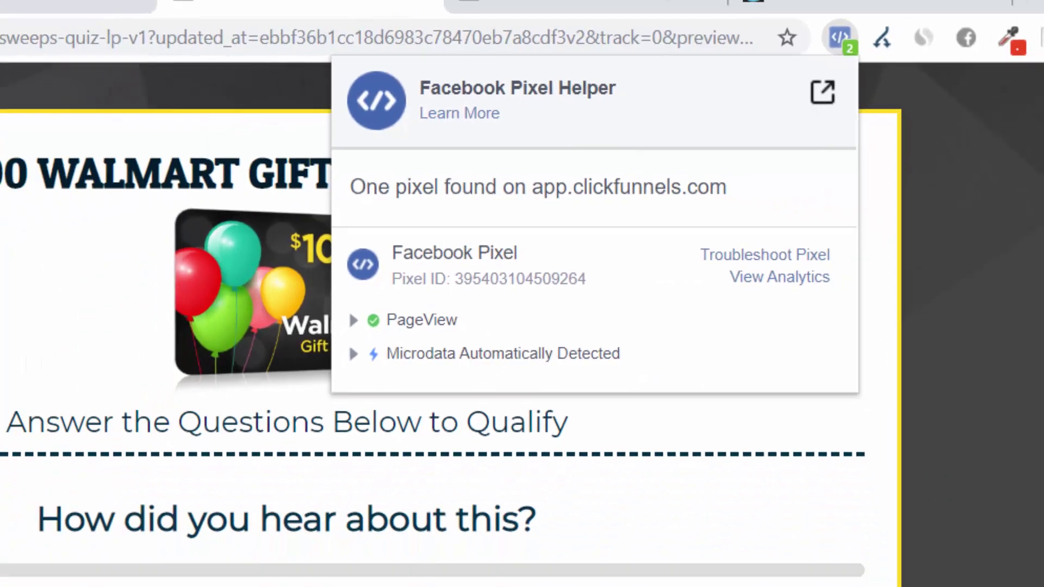
{"action": "left_click", "coordinate": [1019, 221]}
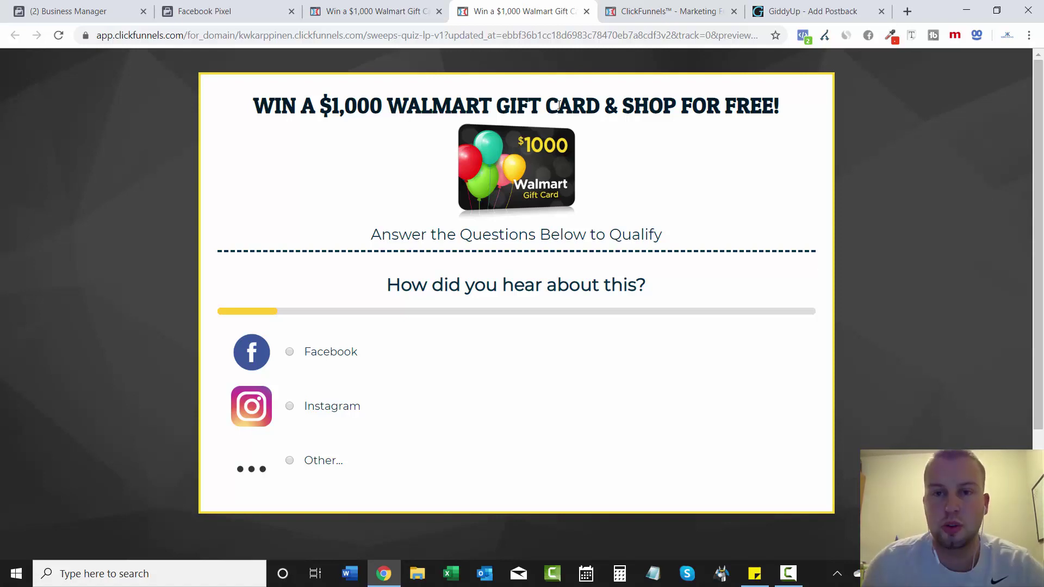
Close the preview and continue the Facebook pixel setup past the base-code step.
{"action": "left_click", "coordinate": [586, 12]}
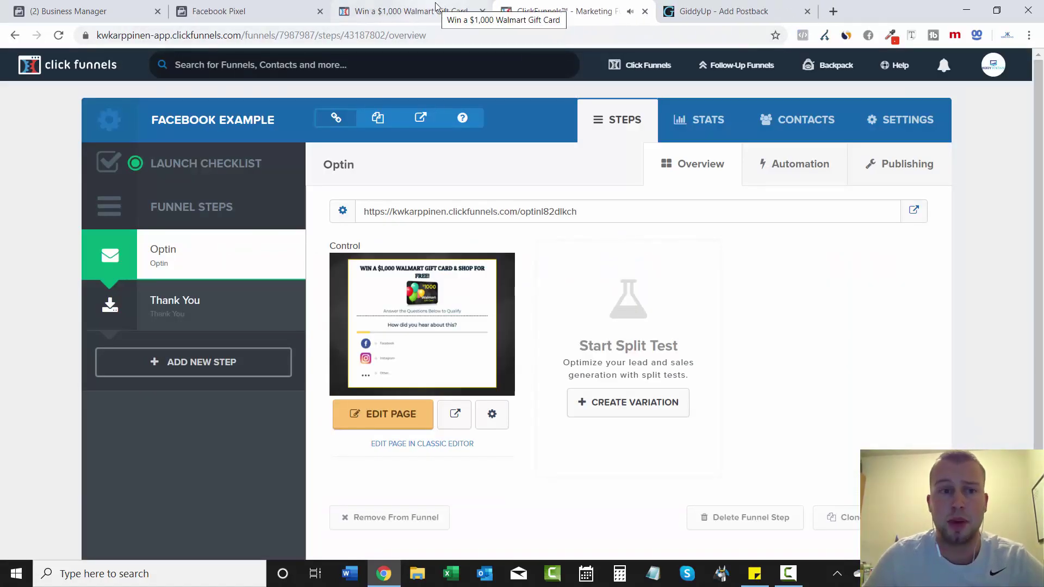
{"action": "left_click", "coordinate": [298, 7]}
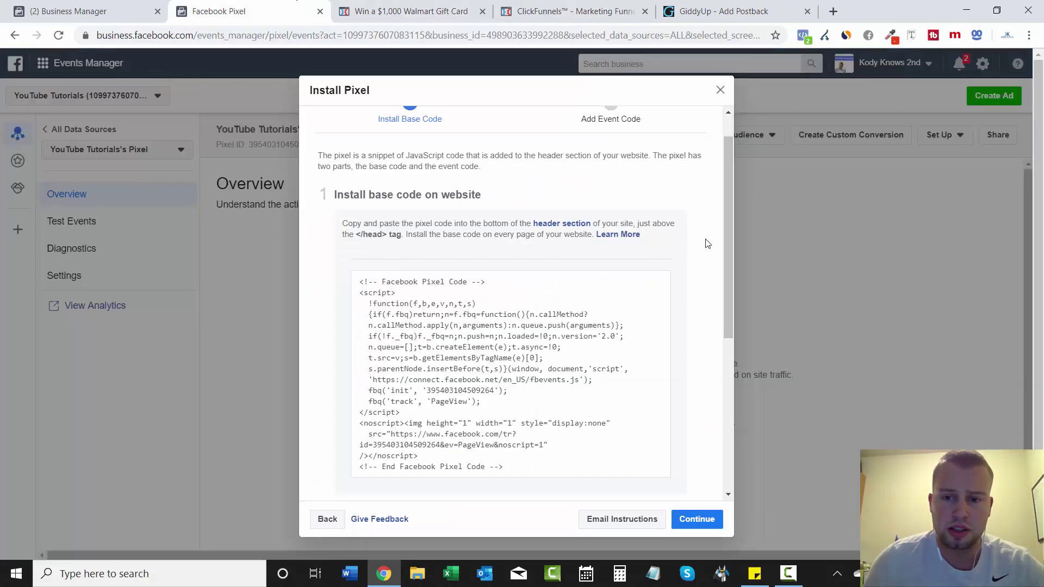
{"action": "scroll", "coordinate": [720, 344], "scroll_direction": "down", "scroll_amount": 5}
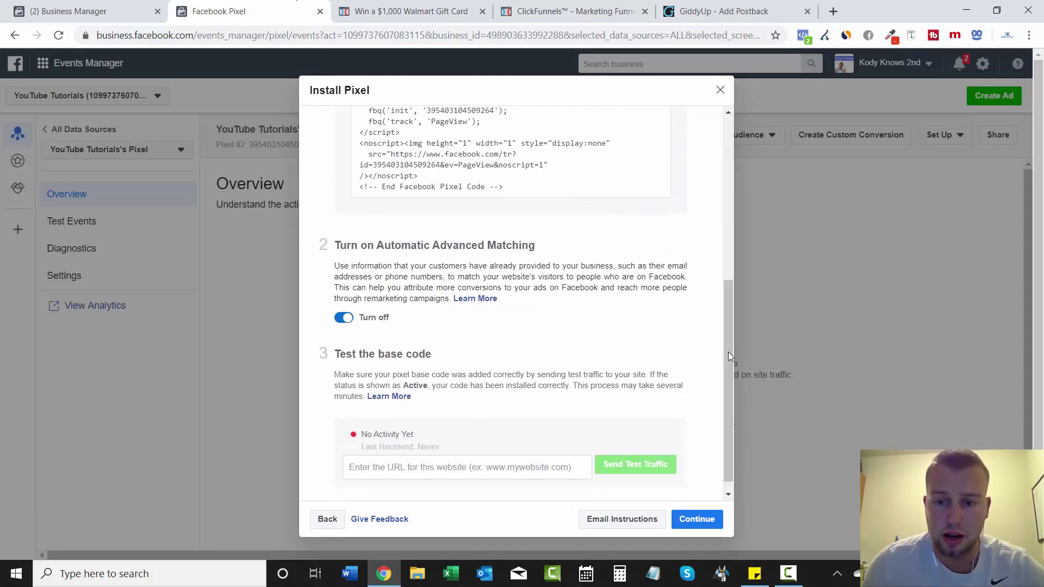
{"action": "left_click_drag", "start_coordinate": [729, 352], "coordinate": [729, 367]}
{"action": "left_click", "coordinate": [703, 522]}
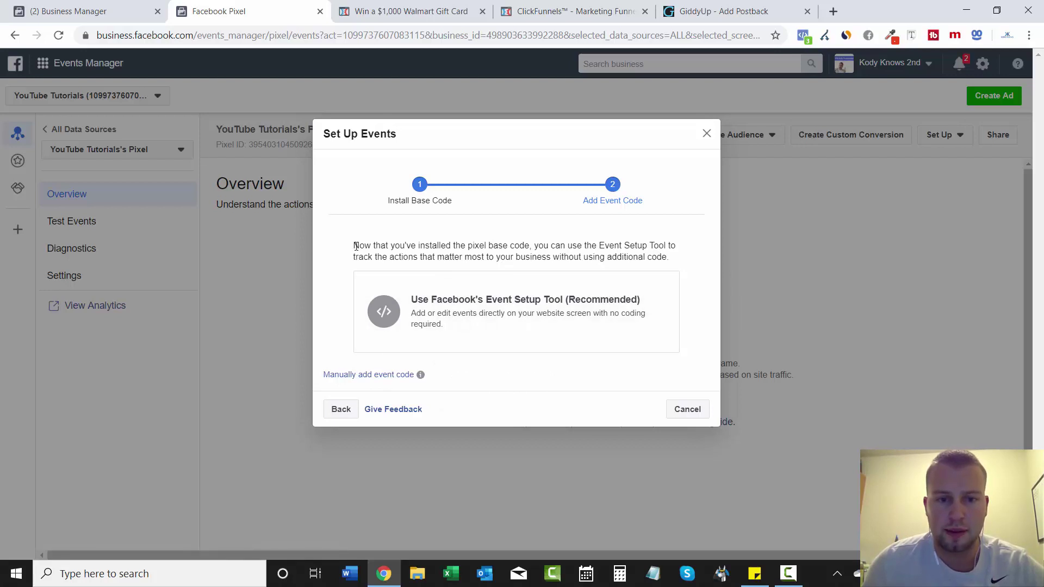
Highlight the Add Event Code introduction lines to point them out.
{"action": "left_click_drag", "start_coordinate": [355, 245], "coordinate": [644, 246]}
{"action": "left_click", "coordinate": [462, 252]}
{"action": "left_click", "coordinate": [542, 248]}
{"action": "left_click", "coordinate": [396, 248]}
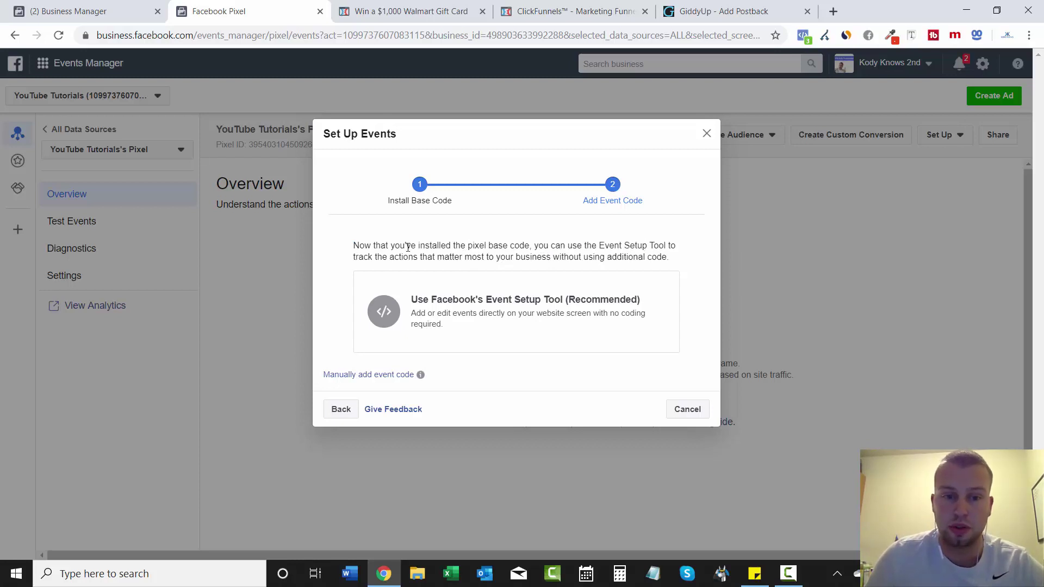
{"action": "left_click_drag", "start_coordinate": [354, 256], "coordinate": [657, 257]}
{"action": "left_click", "coordinate": [524, 267]}
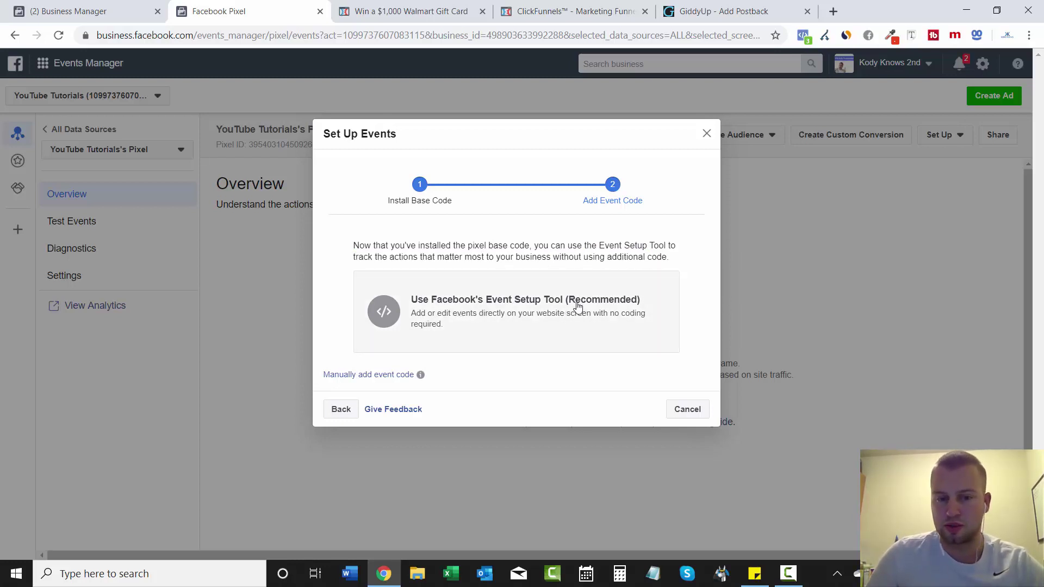
Choose to add event code manually and scroll through the recommended events list.
{"action": "left_click", "coordinate": [350, 376]}
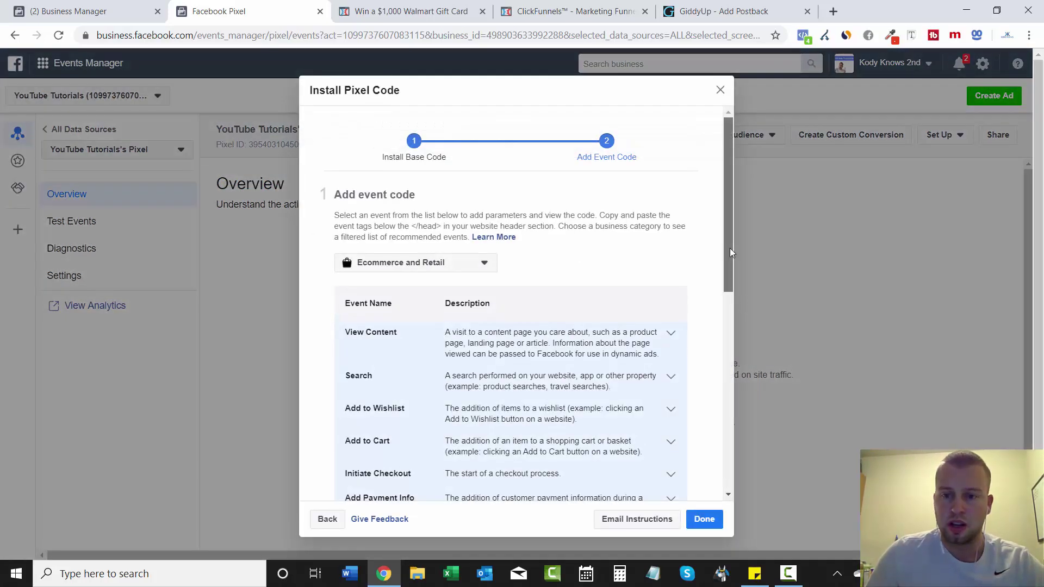
{"action": "mouse_move", "coordinate": [730, 248]}
{"action": "left_mouse_down"}
{"action": "mouse_move", "coordinate": [733, 279]}
{"action": "mouse_move", "coordinate": [734, 263]}
{"action": "left_mouse_up"}
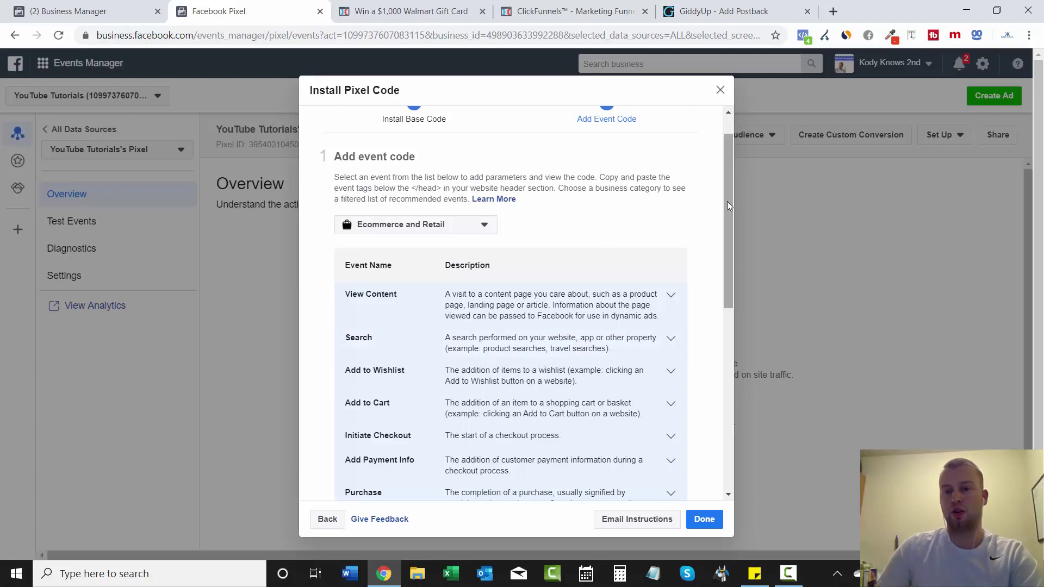
{"action": "left_click_drag", "start_coordinate": [727, 201], "coordinate": [732, 175]}
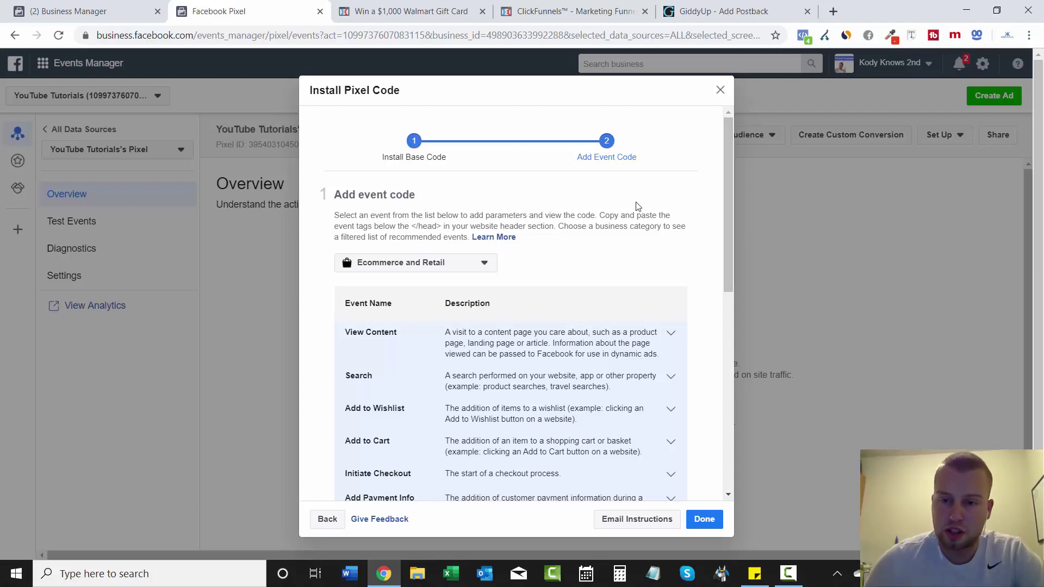
{"action": "left_click_drag", "start_coordinate": [722, 199], "coordinate": [729, 220]}
Set the business category to Automotive, after briefly reverting to Ecommerce and Retail.
{"action": "left_click", "coordinate": [473, 219]}
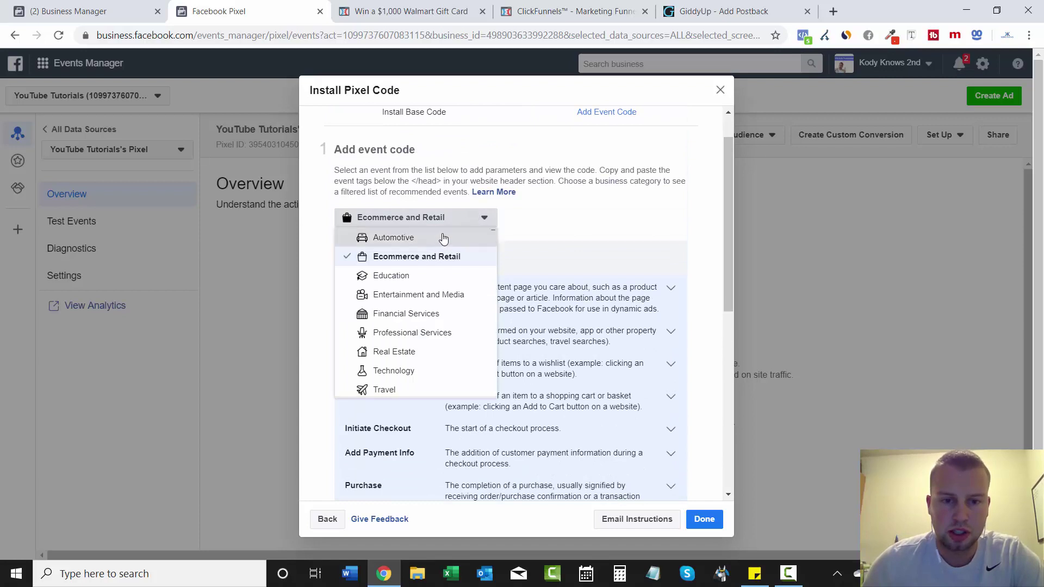
{"action": "left_click", "coordinate": [443, 236]}
{"action": "scroll", "coordinate": [722, 266], "scroll_direction": "down", "scroll_amount": 2}
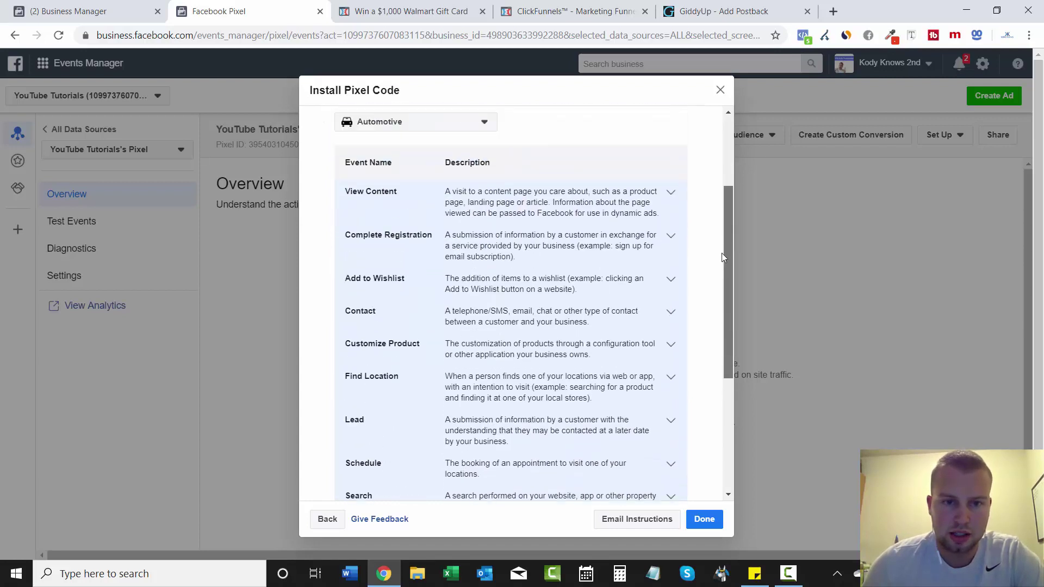
{"action": "left_click", "coordinate": [419, 140]}
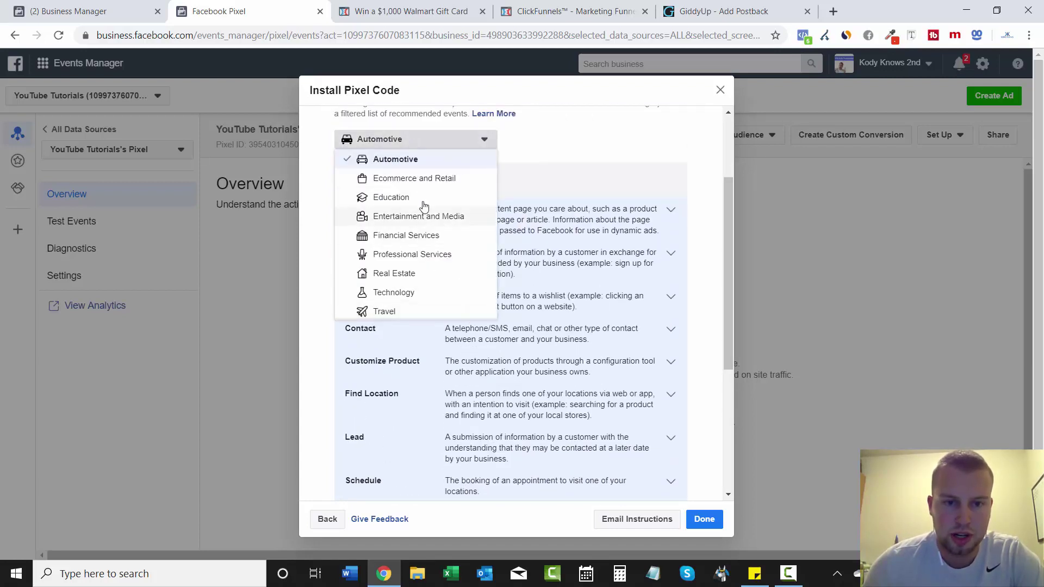
{"action": "left_click", "coordinate": [457, 179]}
{"action": "left_click_drag", "start_coordinate": [732, 246], "coordinate": [736, 217]}
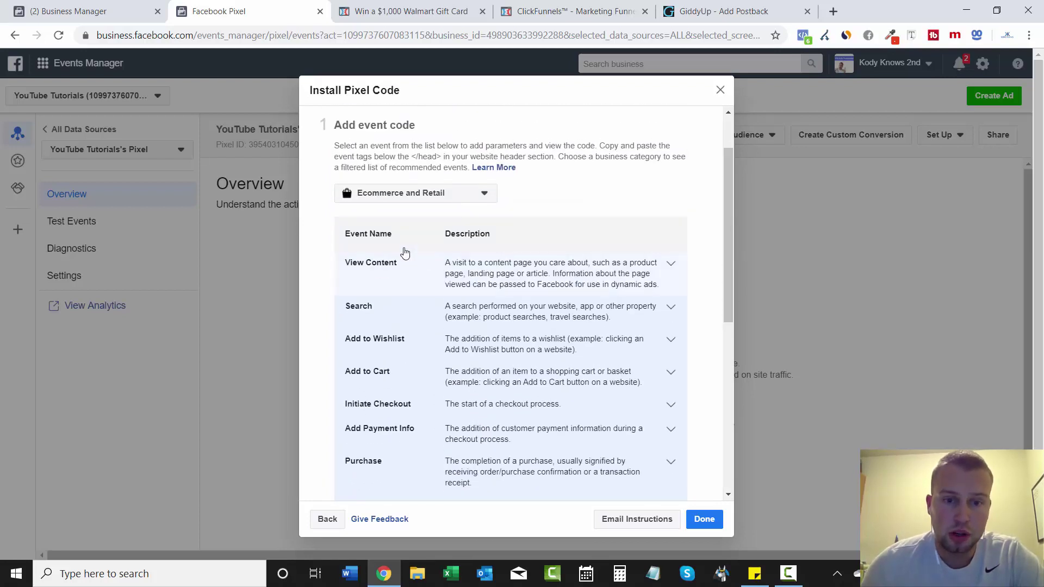
{"action": "left_click", "coordinate": [396, 196]}
{"action": "left_click", "coordinate": [392, 213]}
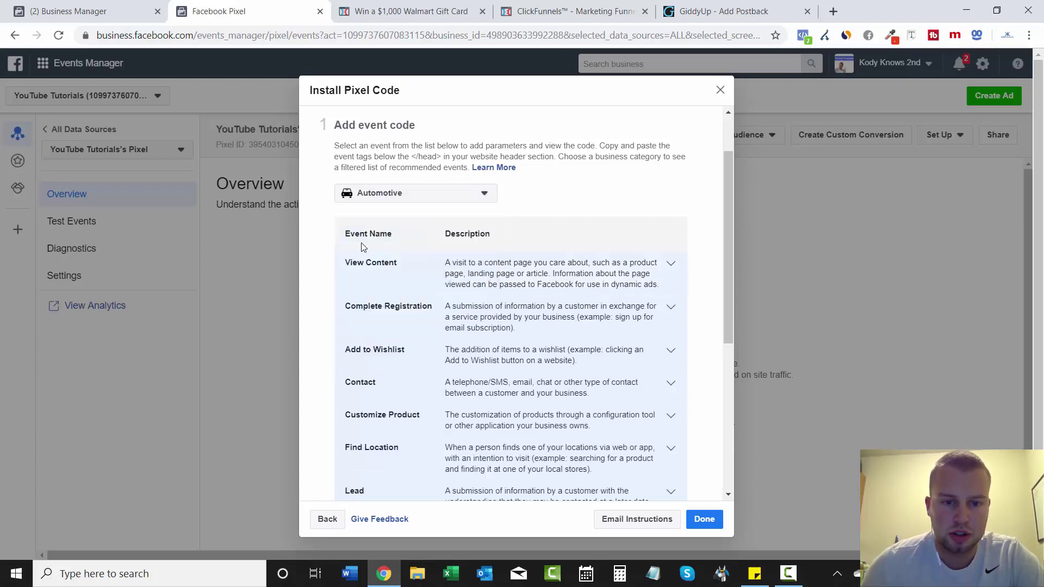
{"action": "left_click_drag", "start_coordinate": [725, 259], "coordinate": [728, 311]}
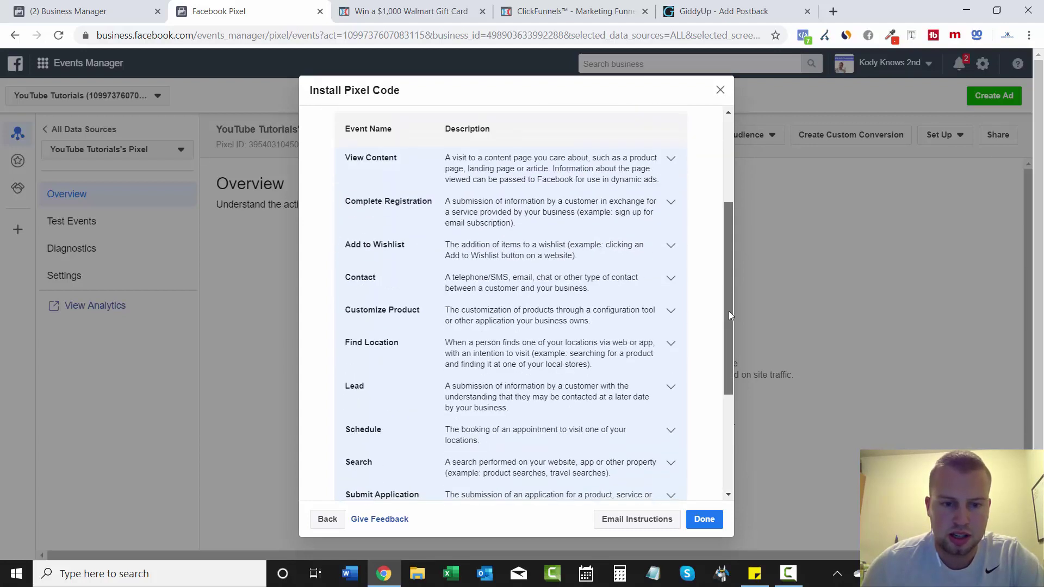
Expand the Lead event's code details and copy its page-load code snippet to the clipboard.
{"action": "left_click", "coordinate": [502, 408]}
{"action": "left_click_drag", "start_coordinate": [727, 273], "coordinate": [729, 319]}
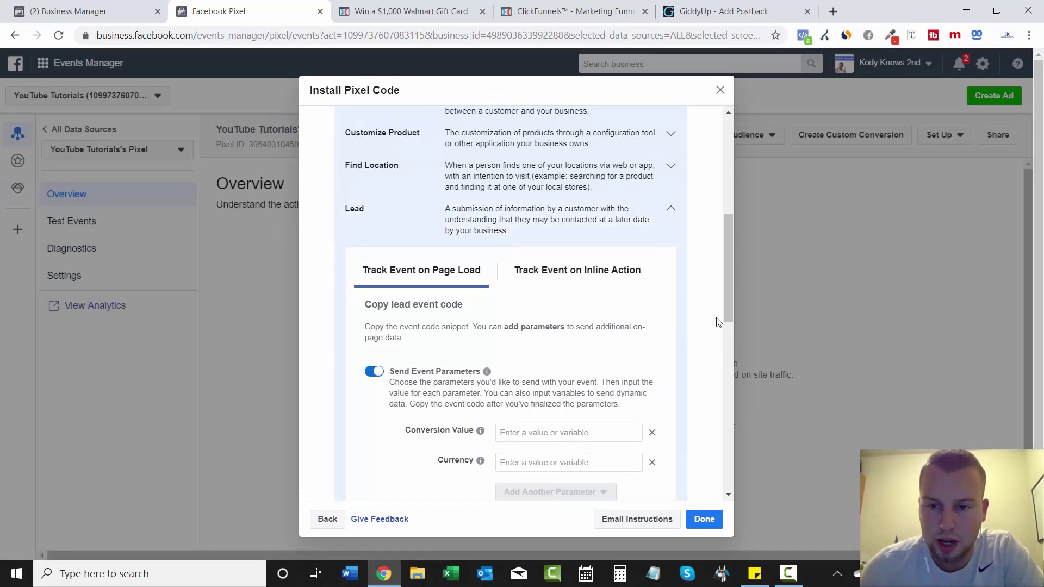
{"action": "scroll", "coordinate": [717, 321], "scroll_direction": "down", "scroll_amount": 5}
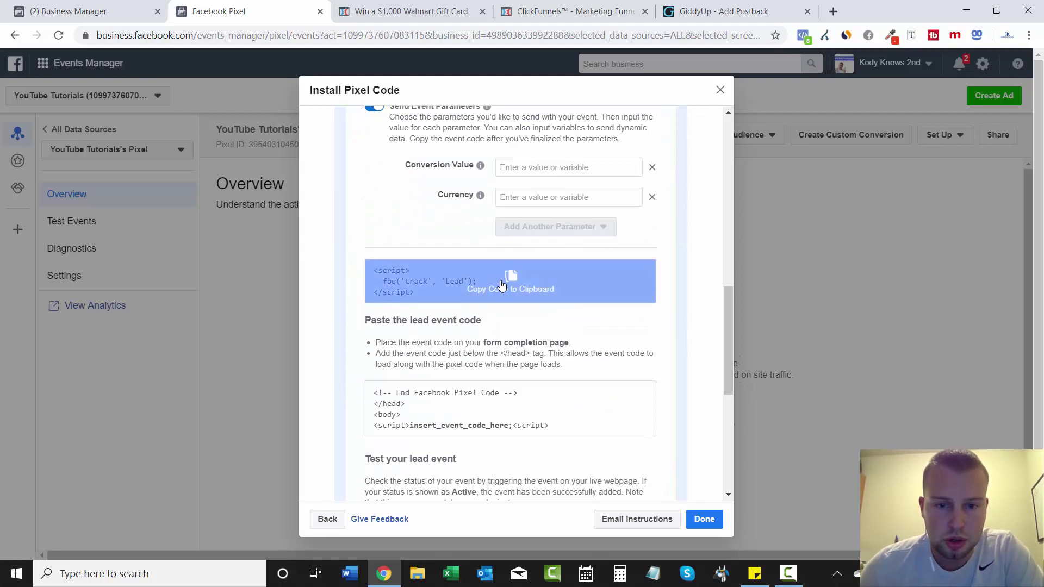
{"action": "left_click", "coordinate": [501, 286]}
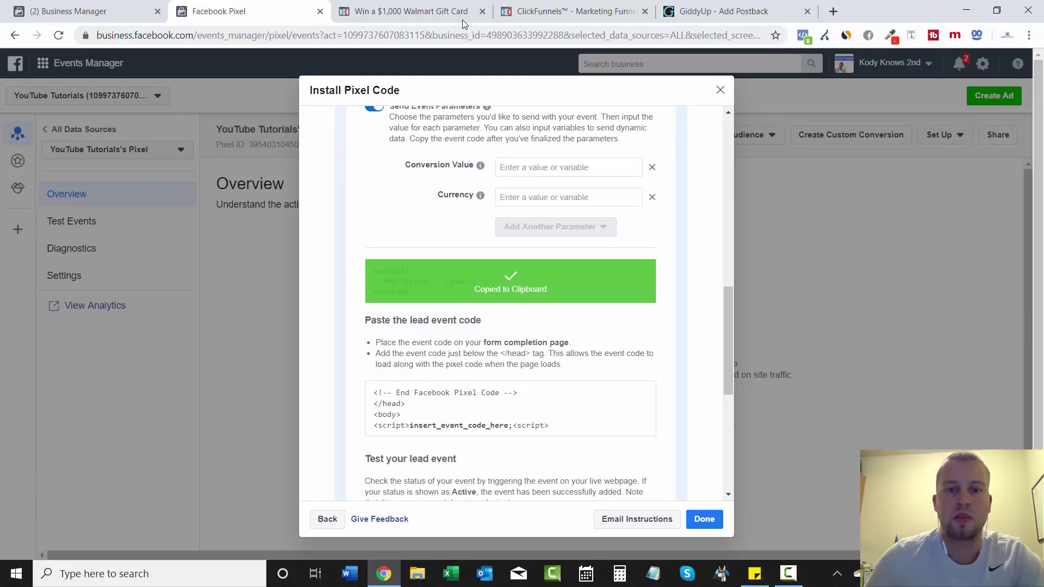
Paste the Lead event snippet into Notepad with a blank line above it.
{"action": "left_click", "coordinate": [653, 574]}
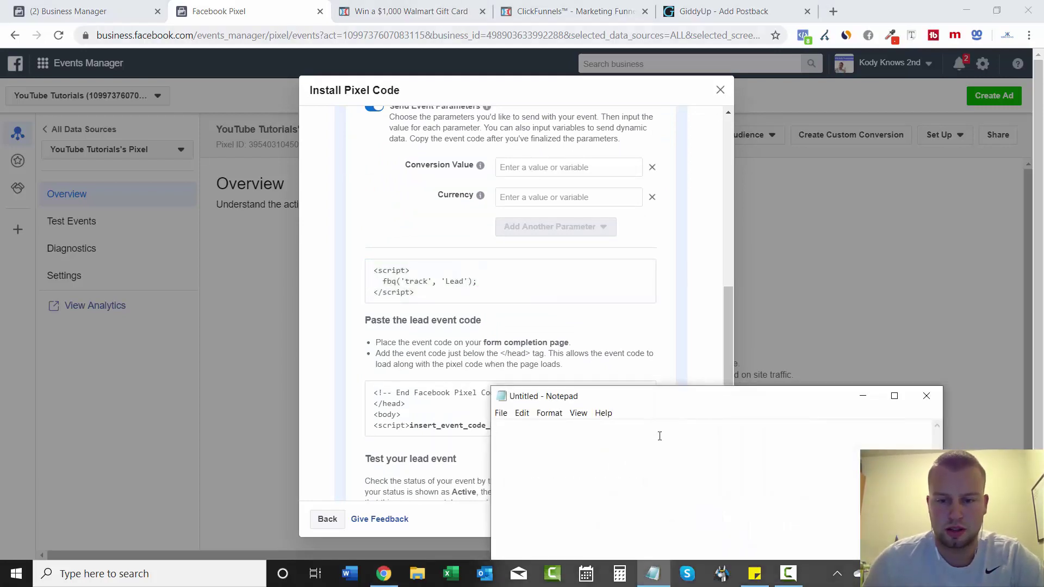
{"action": "left_click_drag", "start_coordinate": [686, 396], "coordinate": [604, 44]}
{"action": "key", "text": "ctrl+v"}
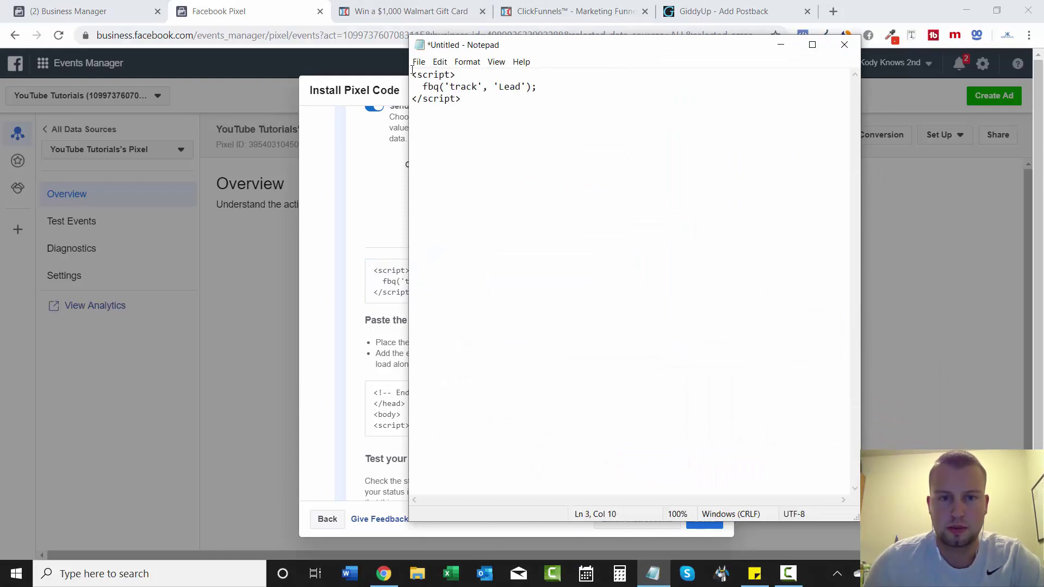
{"action": "key", "text": "Return"}
{"action": "key", "text": "Return"}
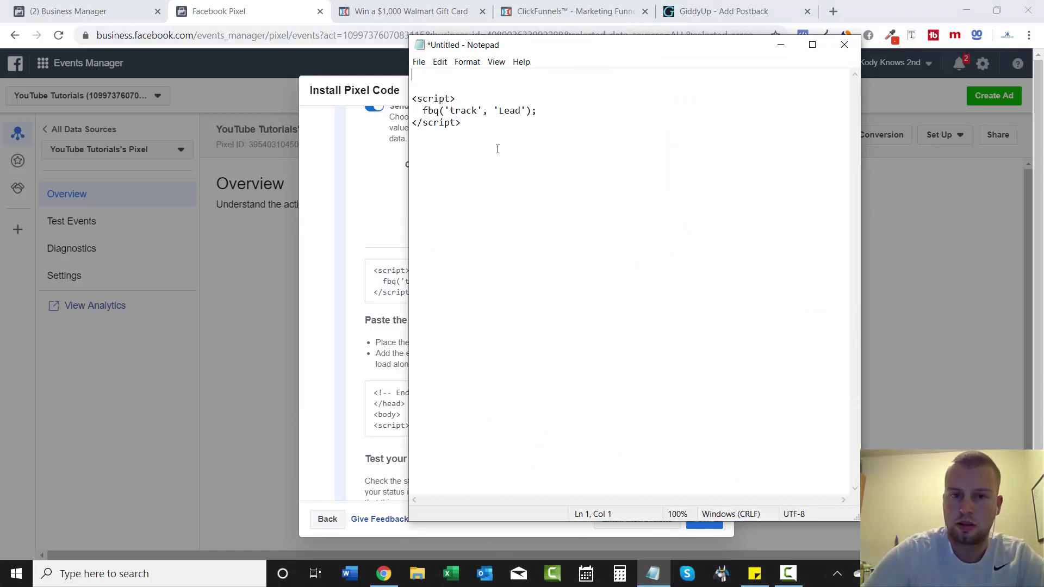
Copy the Facebook Pixel base code from the Walmart opt-in page's header tracking code.
{"action": "left_click", "coordinate": [781, 46]}
{"action": "left_click", "coordinate": [405, 11]}
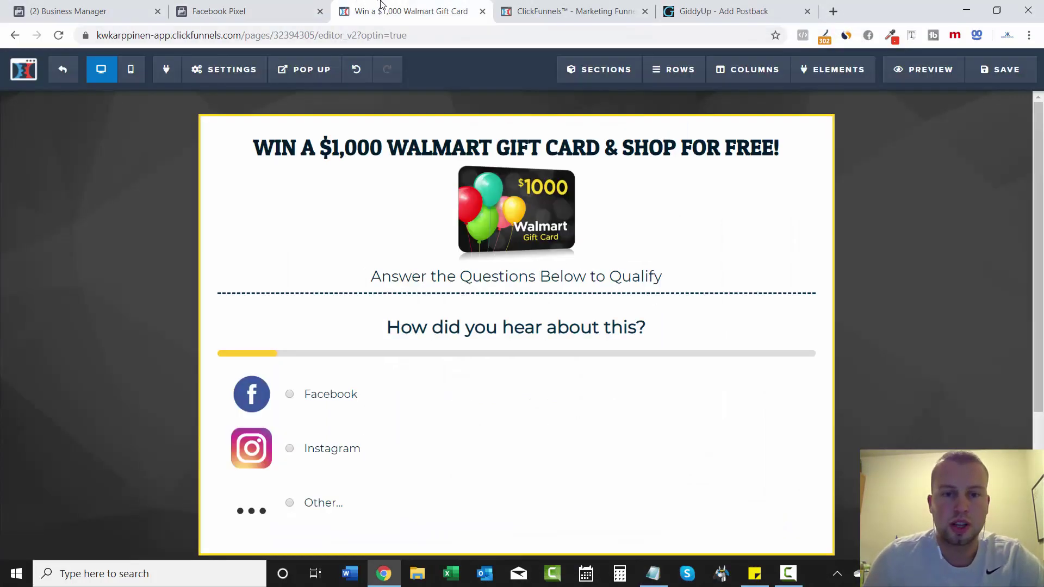
{"action": "left_click", "coordinate": [224, 69]}
{"action": "left_click", "coordinate": [239, 163]}
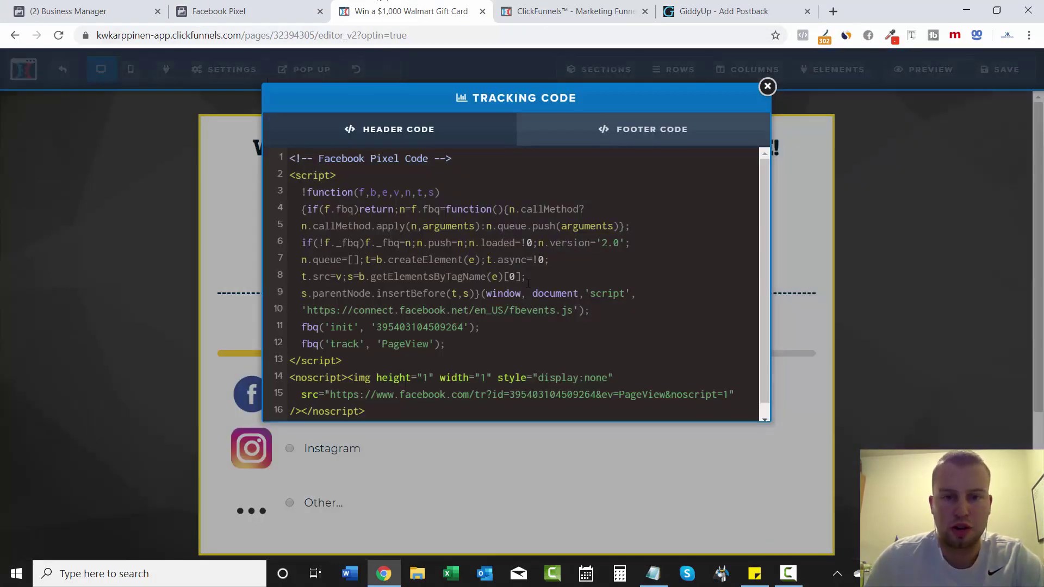
{"action": "key", "text": "ctrl+a"}
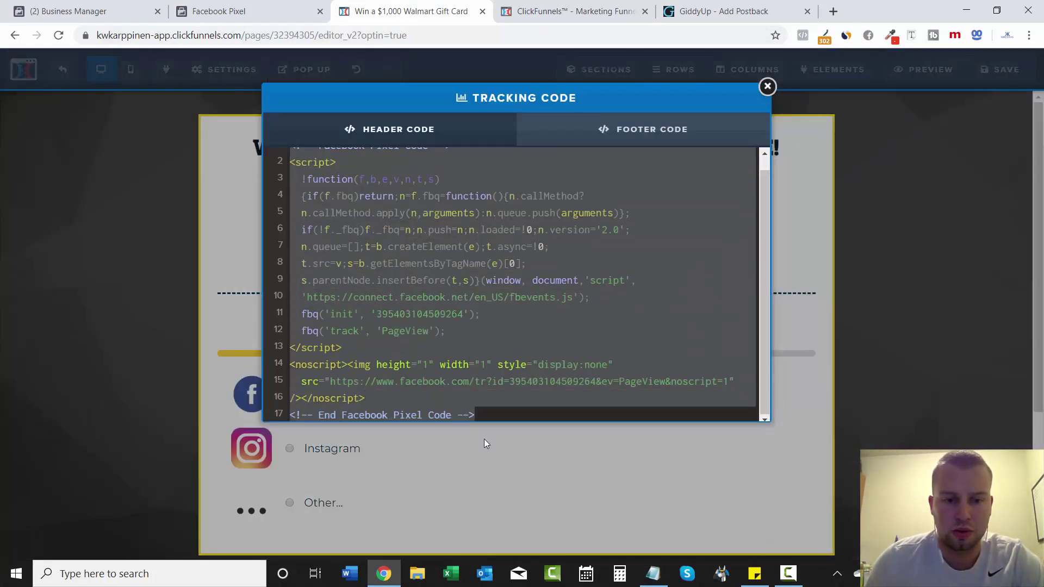
{"action": "right_click", "coordinate": [506, 347]}
{"action": "left_click", "coordinate": [564, 167]}
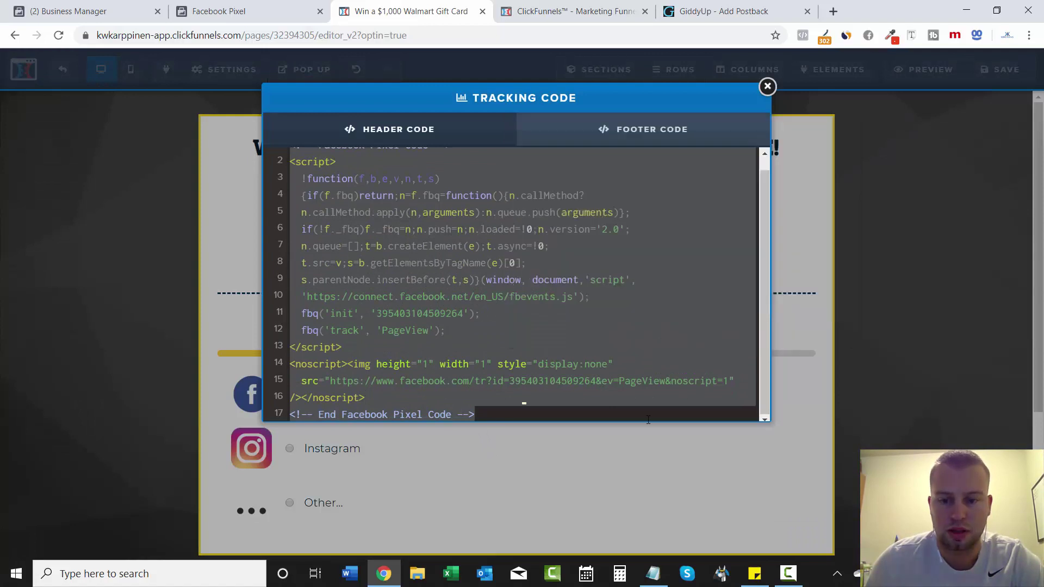
Paste the pixel base code directly above the Lead script in Notepad, removing the blank line.
{"action": "left_click", "coordinate": [653, 573]}
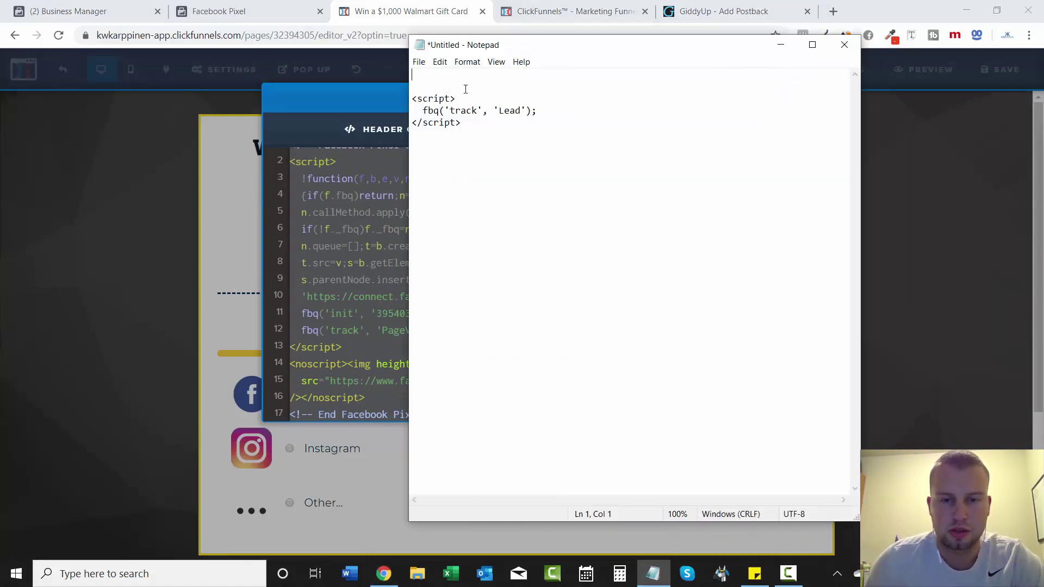
{"action": "key", "text": "ctrl+v"}
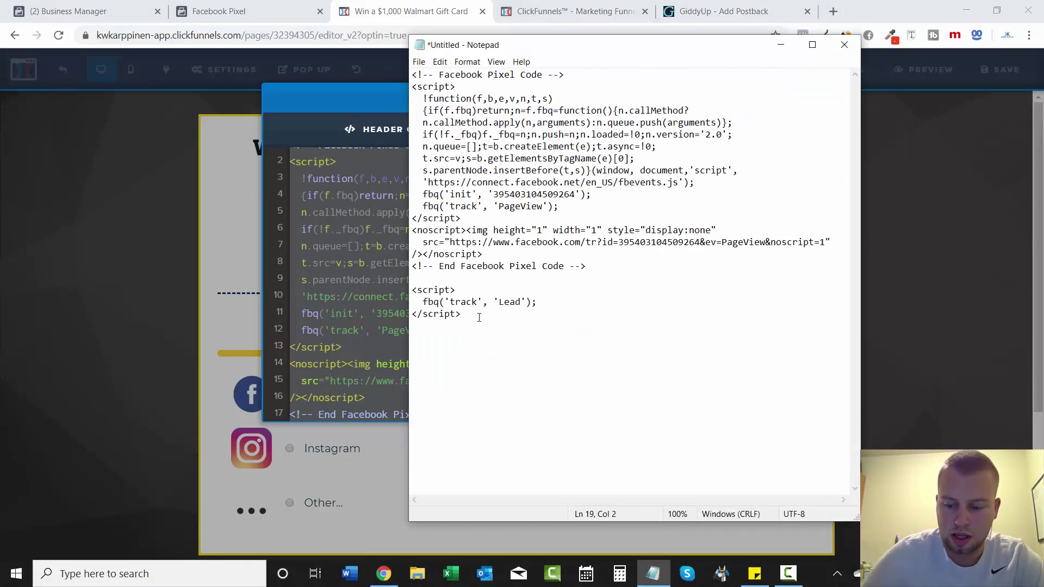
{"action": "key", "text": "BackSpace"}
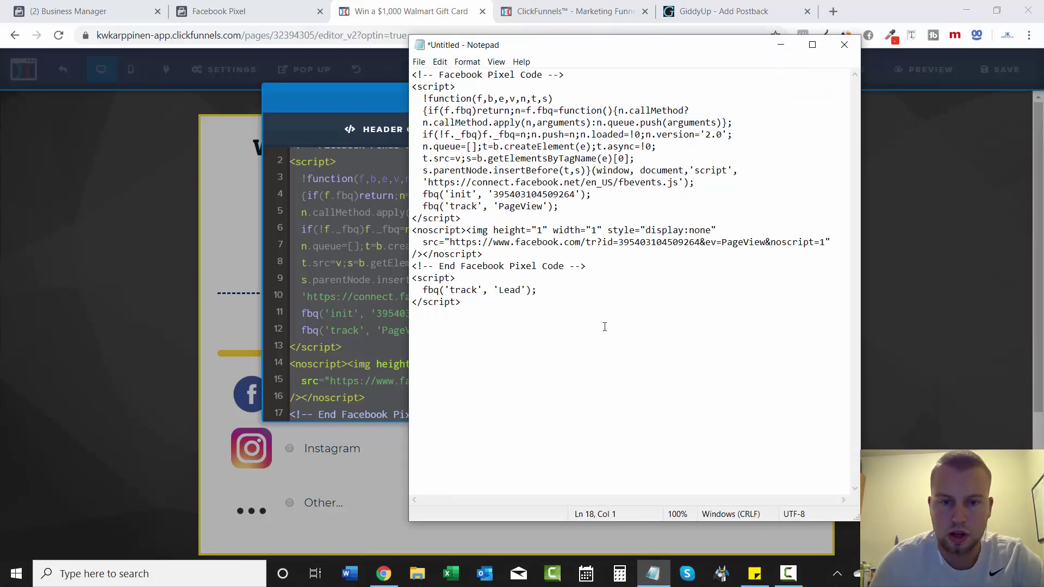
{"action": "left_click", "coordinate": [148, 158]}
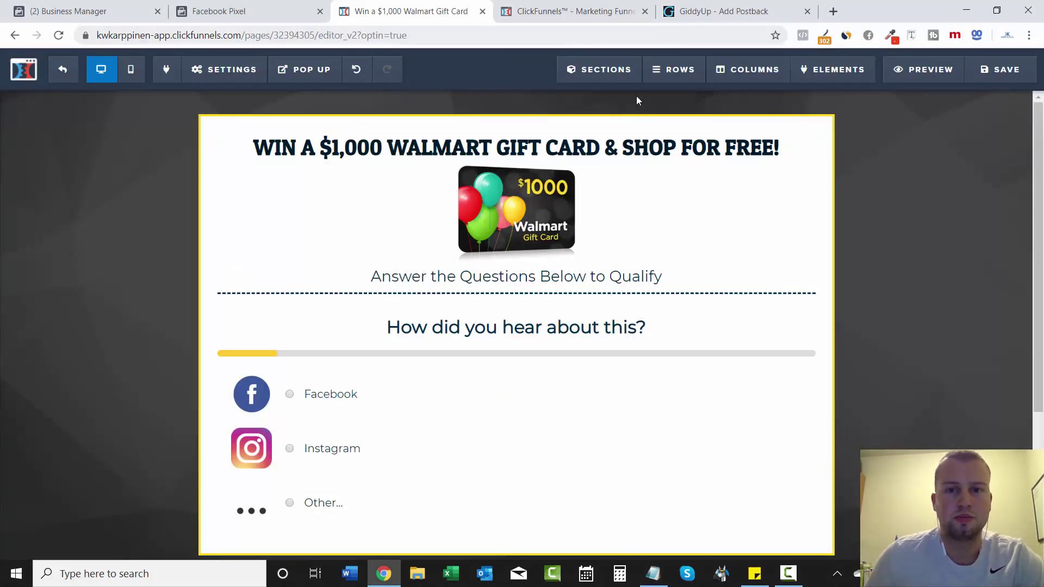
Open the Facebook Example funnel's Thank You page editor at Settings > Tracking Code.
{"action": "left_click", "coordinate": [571, 11]}
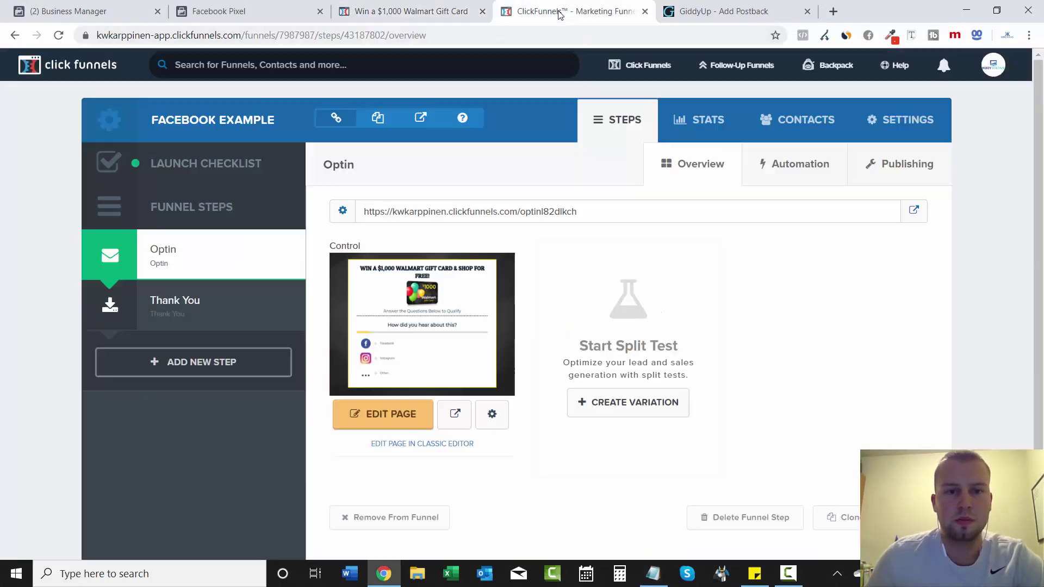
{"action": "left_click", "coordinate": [182, 323]}
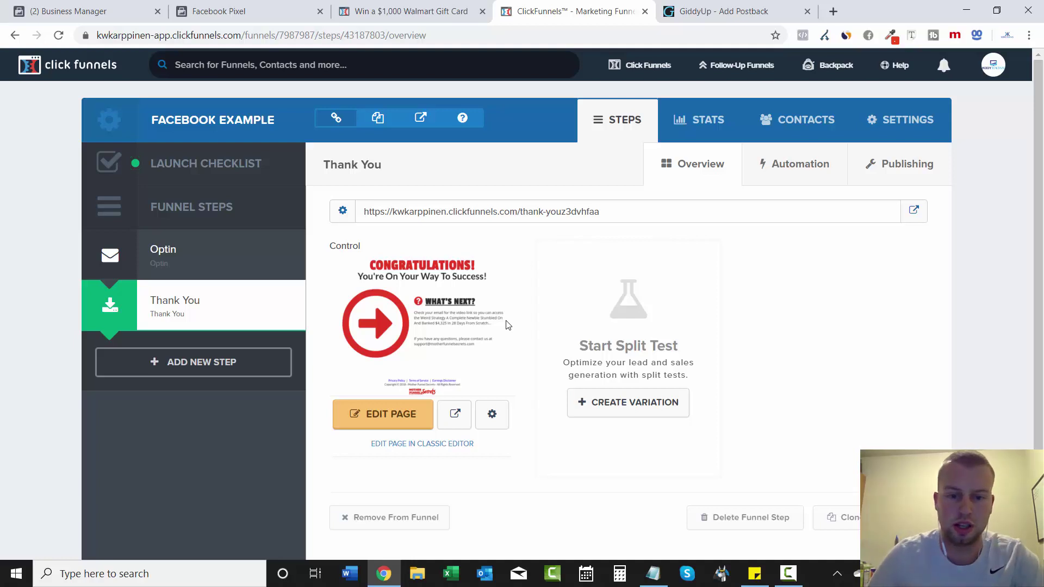
{"action": "left_click", "coordinate": [402, 414]}
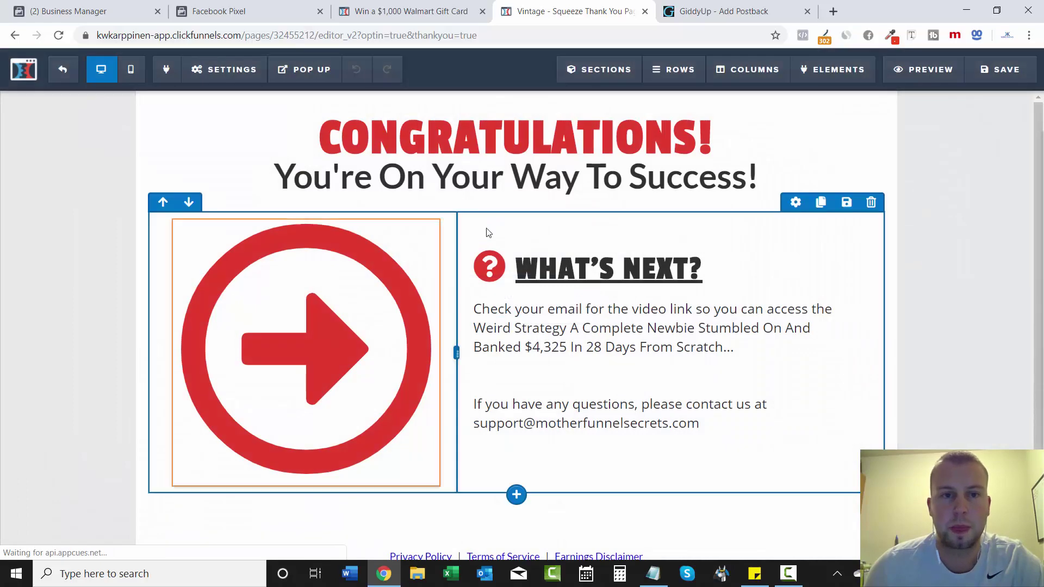
{"action": "left_click", "coordinate": [224, 69]}
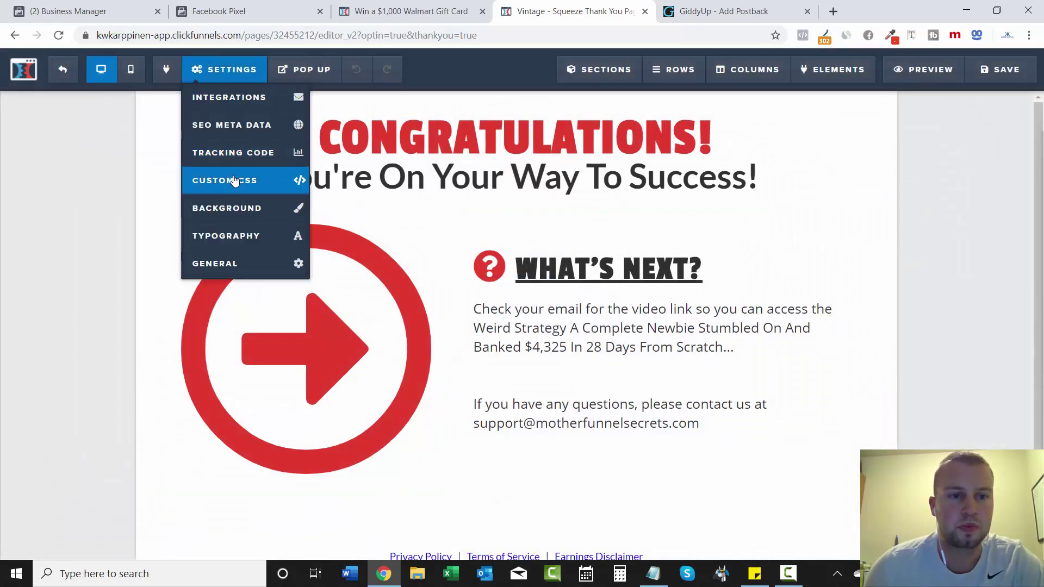
{"action": "left_click", "coordinate": [228, 149]}
Paste the combined pixel and Lead code from Notepad into Header Code and save the page.
{"action": "left_click", "coordinate": [653, 573]}
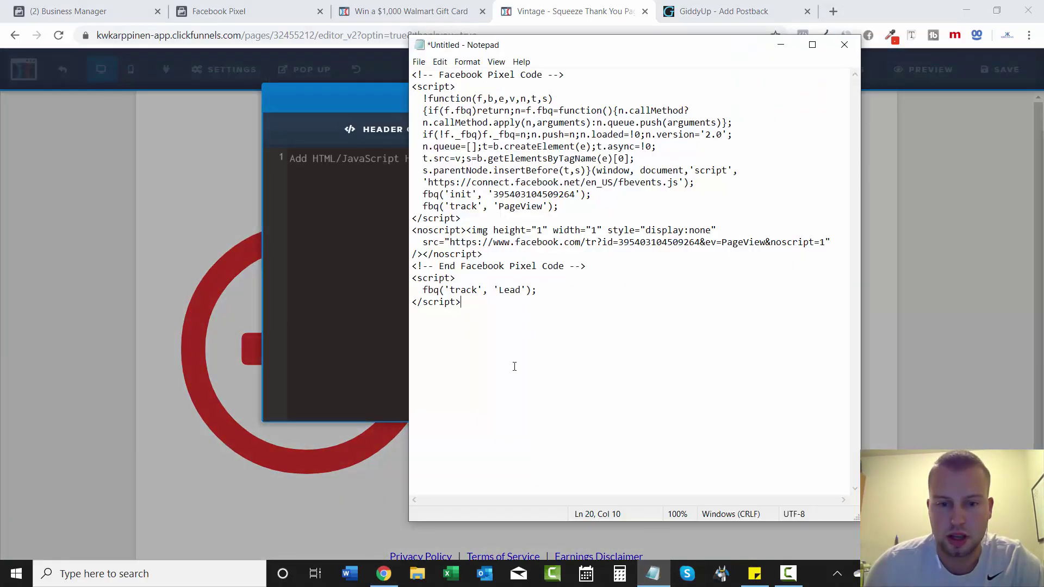
{"action": "left_click_drag", "start_coordinate": [473, 313], "coordinate": [391, 77]}
{"action": "right_click", "coordinate": [391, 76]}
{"action": "left_click", "coordinate": [375, 115]}
{"action": "left_click", "coordinate": [353, 185]}
{"action": "key", "text": "ctrl+v"}
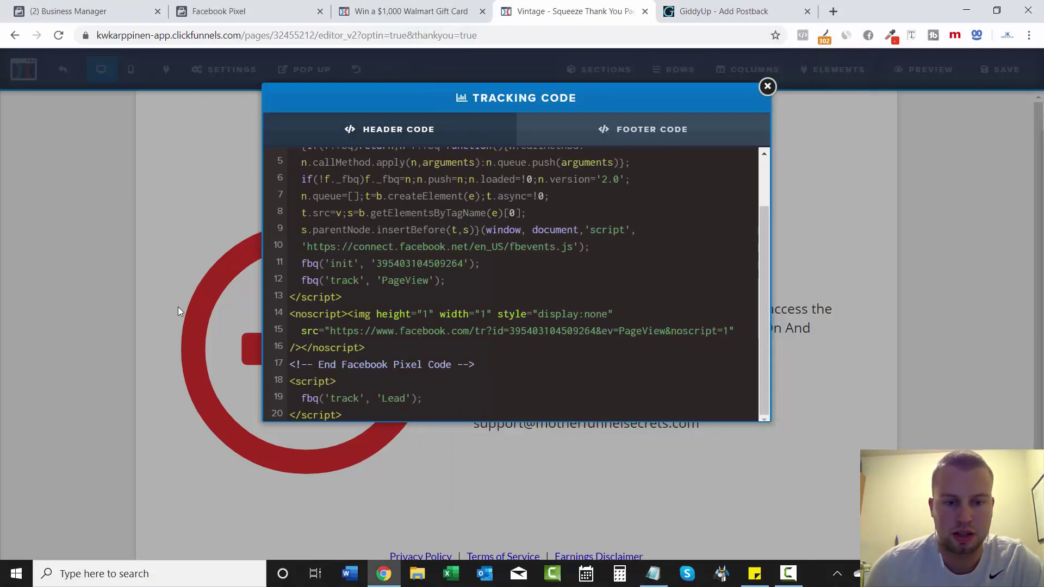
{"action": "left_click", "coordinate": [113, 299]}
{"action": "left_click", "coordinate": [1000, 69]}
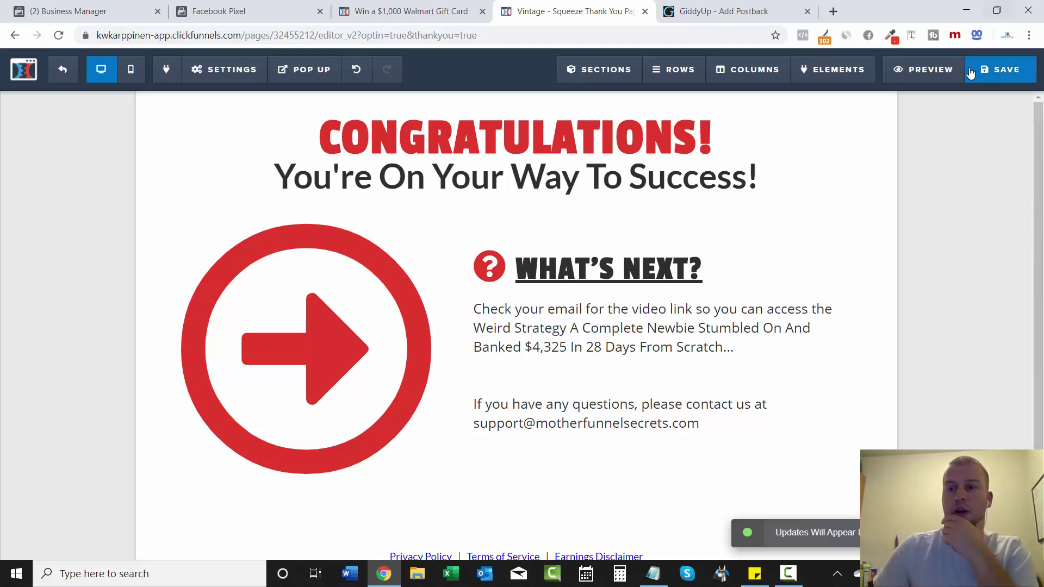
Preview the Thank You page, verify PageView and Lead in Pixel Helper, then close the preview tabs.
{"action": "left_click", "coordinate": [924, 69]}
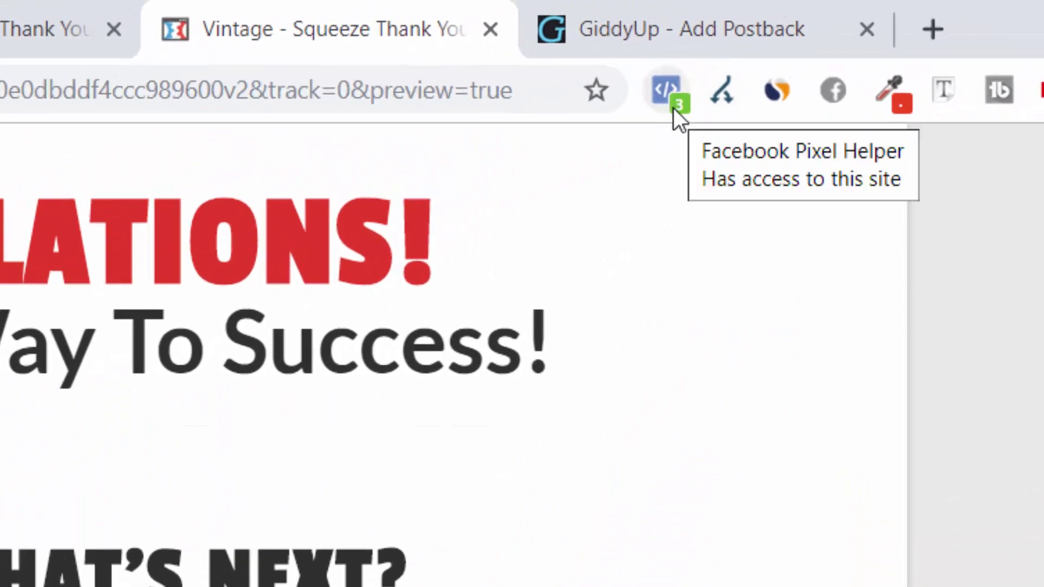
{"action": "left_click", "coordinate": [668, 90]}
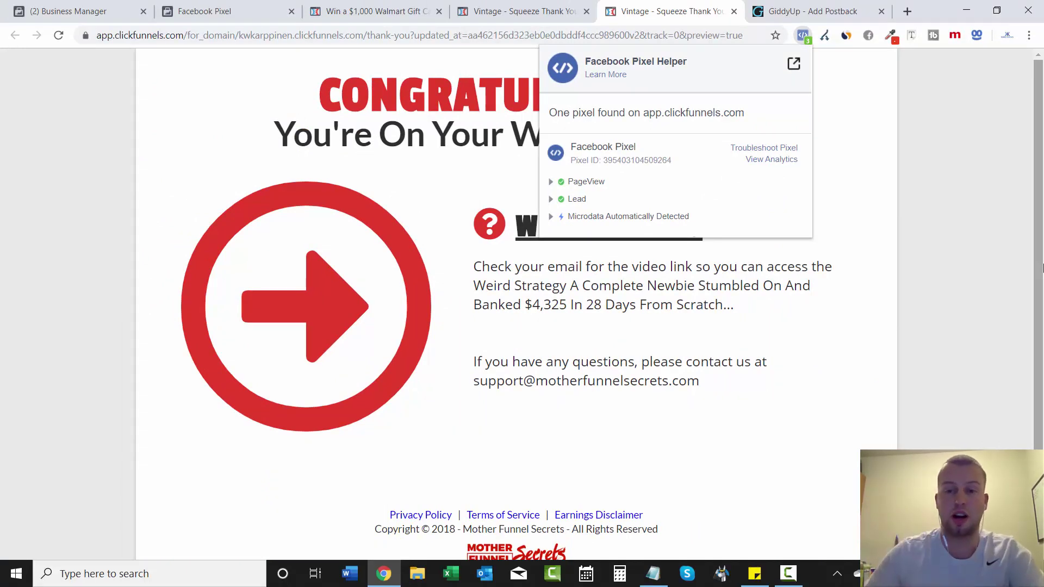
{"action": "left_click", "coordinate": [992, 259]}
{"action": "left_click", "coordinate": [734, 11]}
{"action": "left_click", "coordinate": [734, 11]}
{"action": "left_click", "coordinate": [586, 11]}
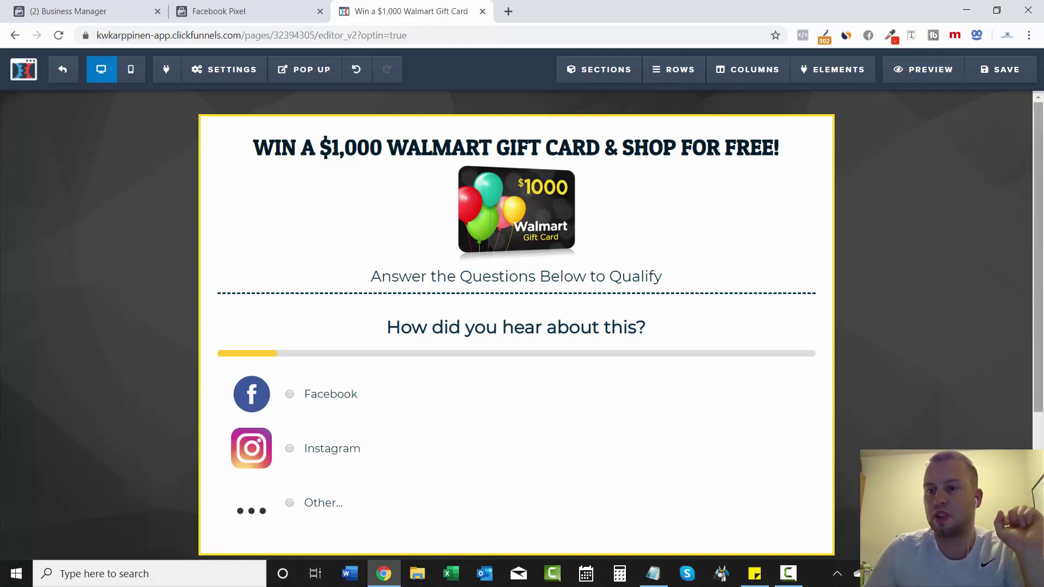
Exit the Walmart opt-in page editor and confirm Leave to reach the Quiz Lander 1 - Sweeps overview.
{"action": "scroll", "coordinate": [966, 174], "scroll_direction": "down", "scroll_amount": 2}
{"action": "scroll", "coordinate": [966, 190], "scroll_direction": "up", "scroll_amount": 2}
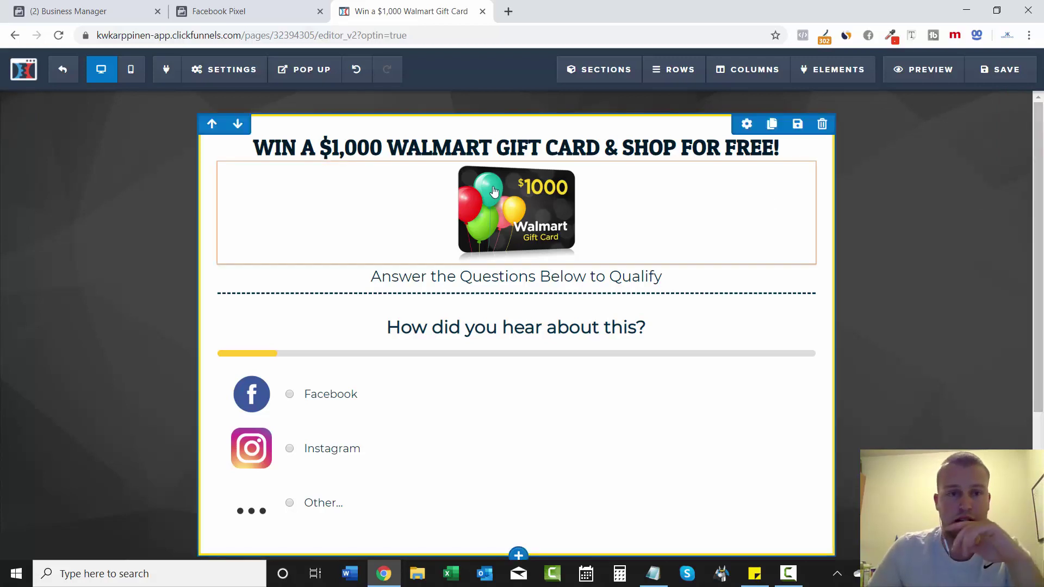
{"action": "left_click", "coordinate": [63, 73]}
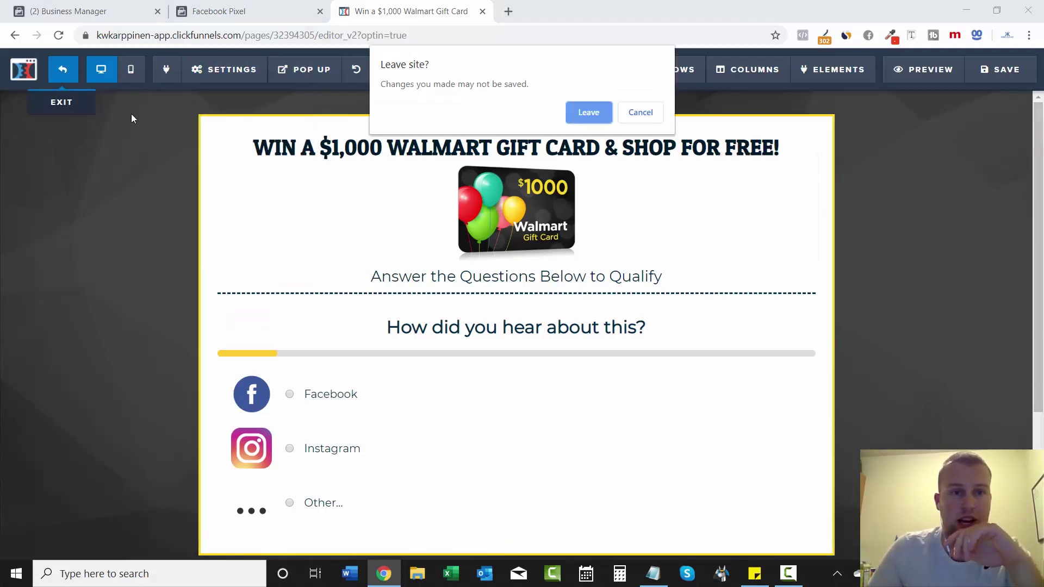
{"action": "left_click", "coordinate": [590, 116]}
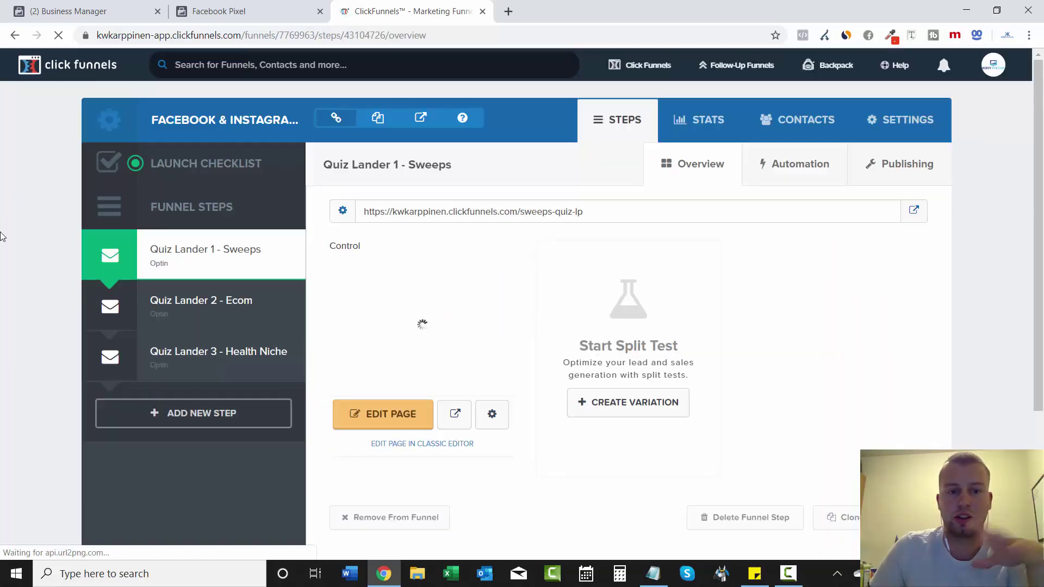